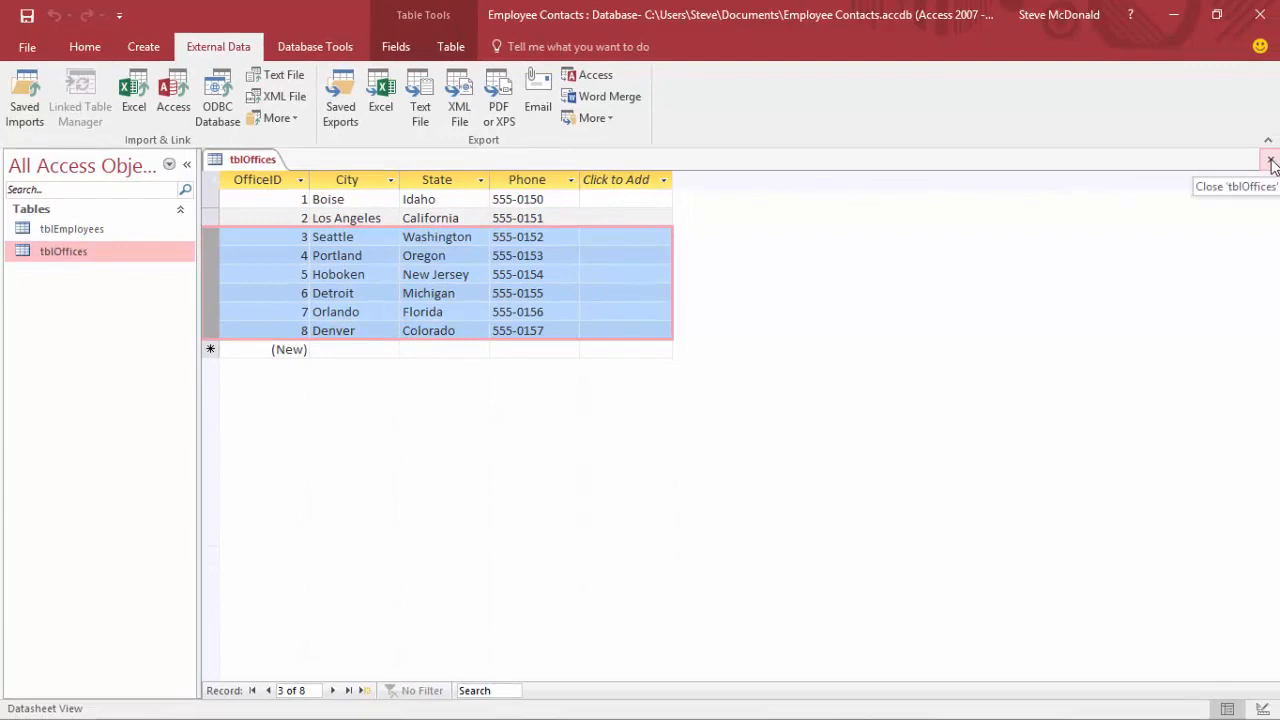
Close the tblOffices table and delete it from the Employee Contacts database
{"action": "left_click", "coordinate": [1272, 165]}
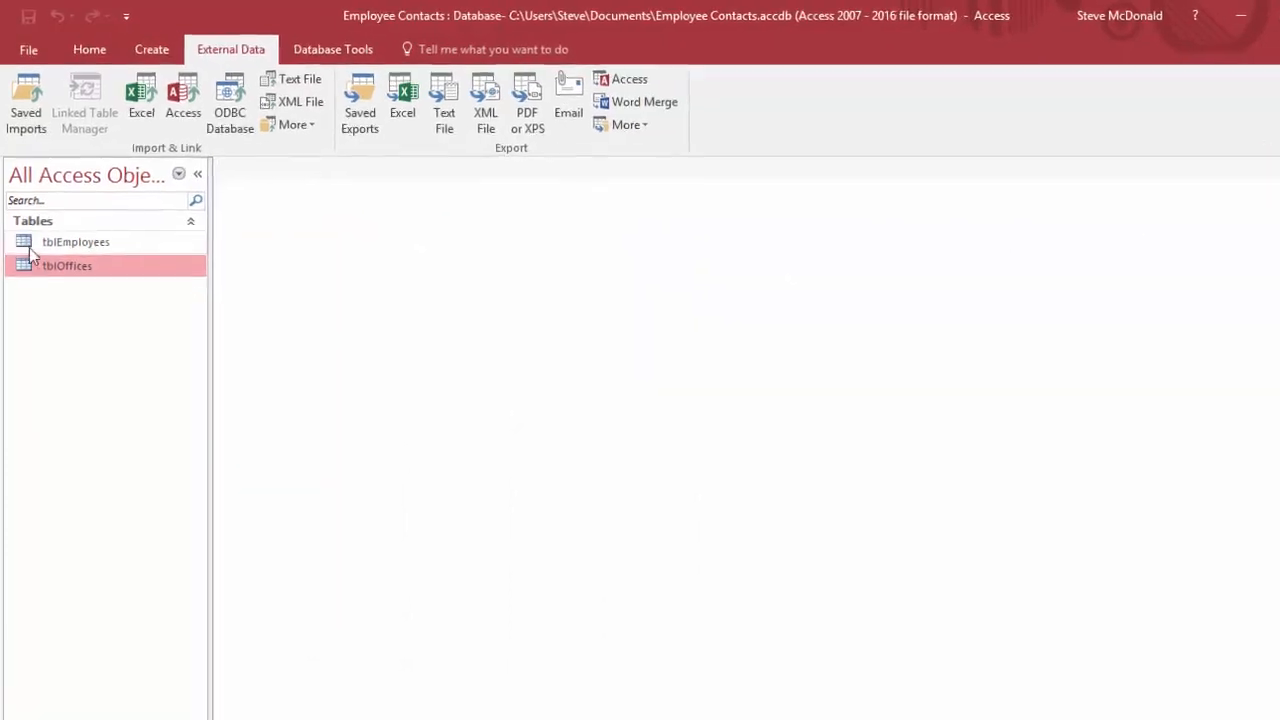
{"action": "right_click", "coordinate": [30, 258]}
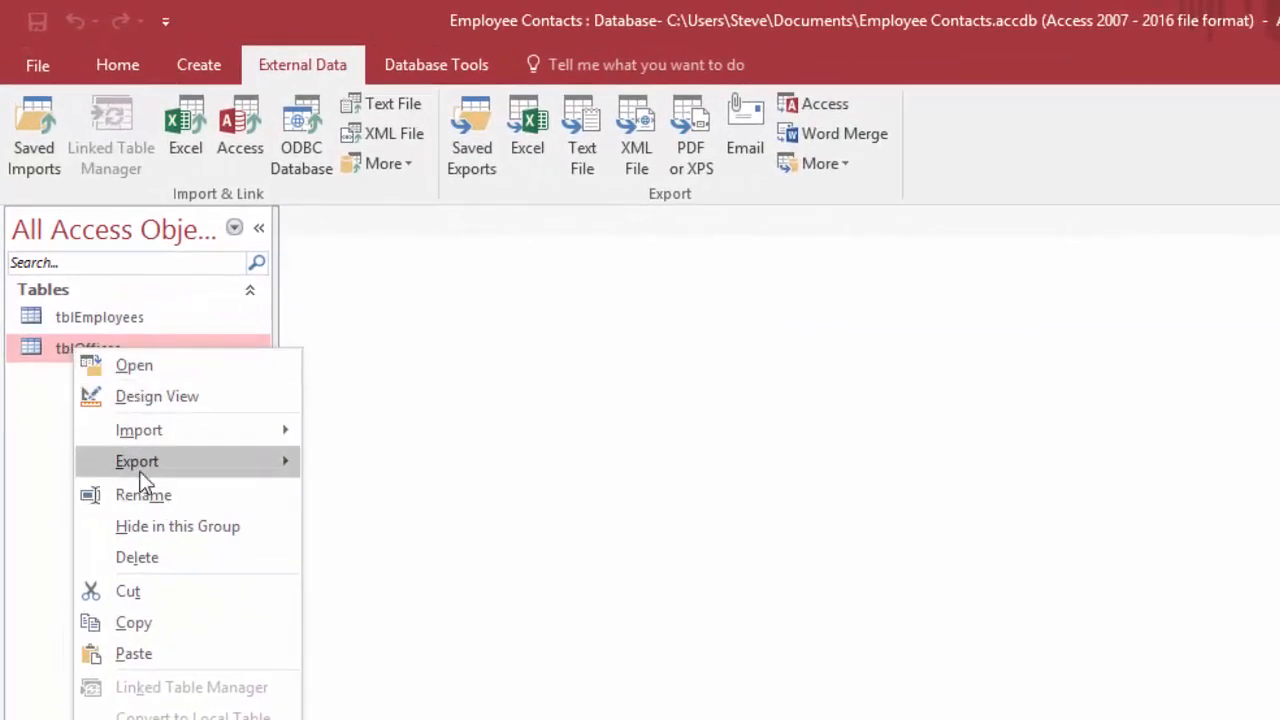
{"action": "left_click", "coordinate": [155, 562]}
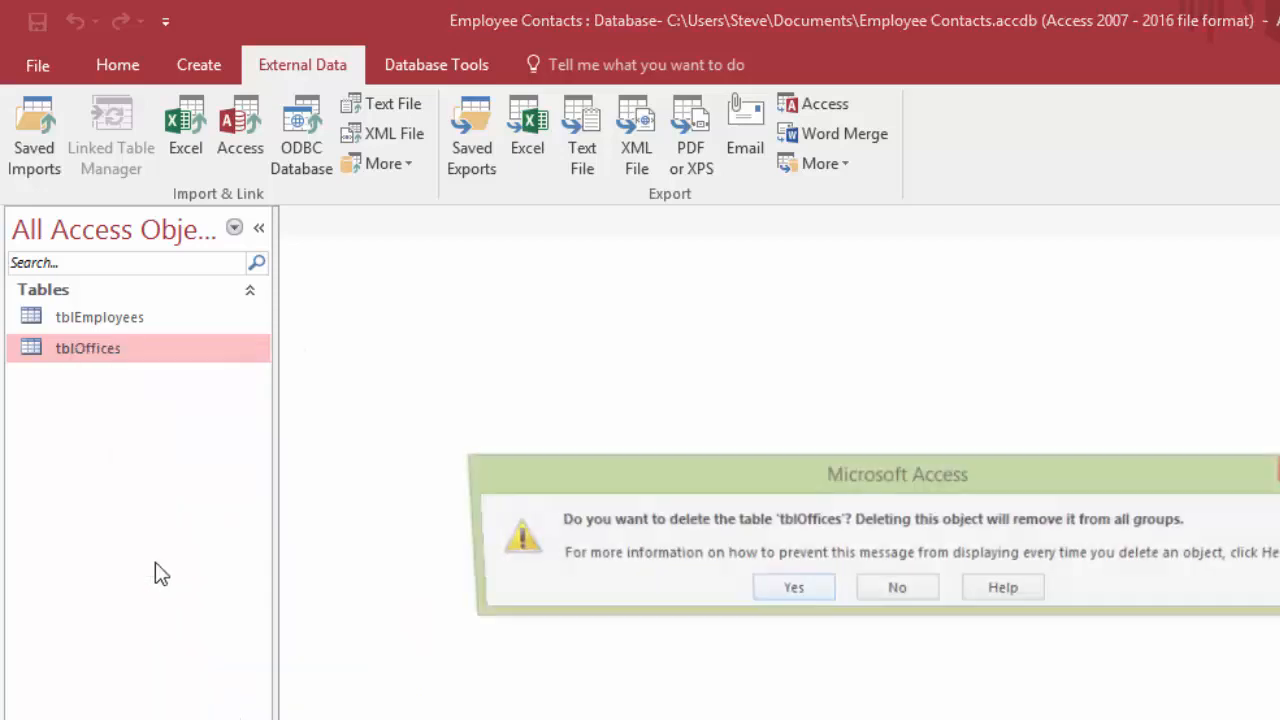
{"action": "left_click", "coordinate": [790, 590]}
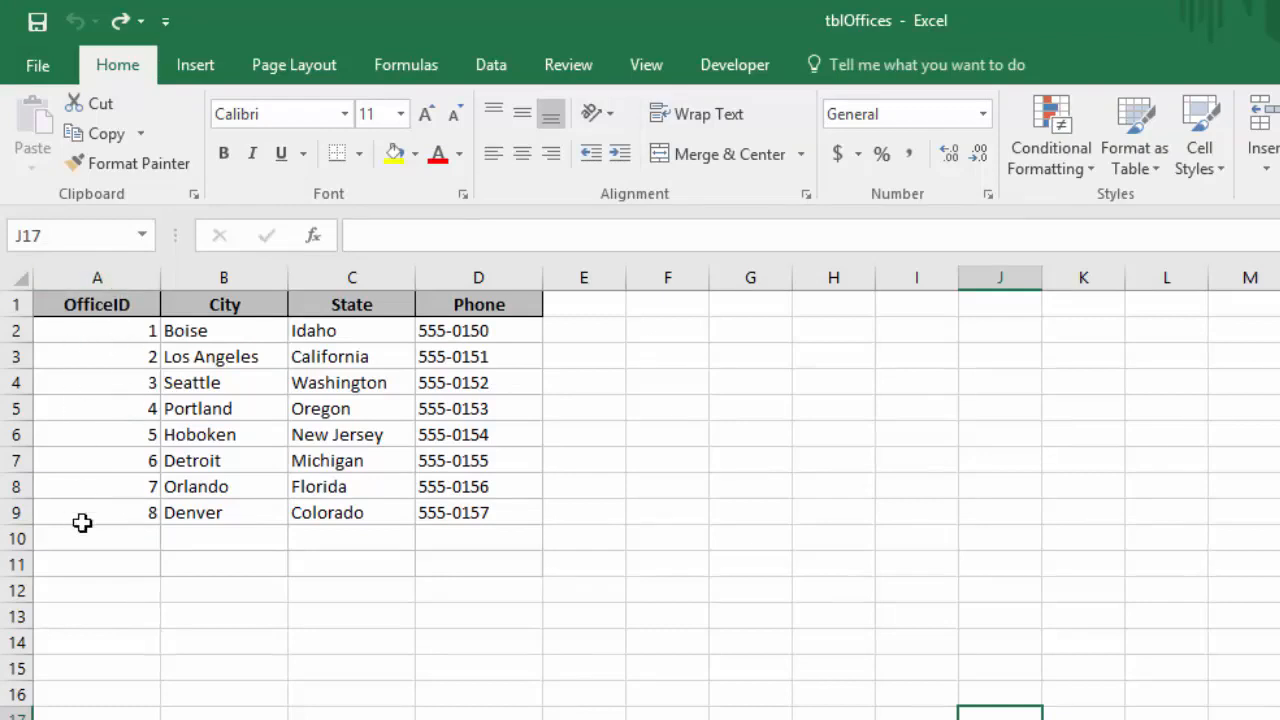
In the tblOffices workbook in Excel, delete the OfficeID column
{"action": "left_click", "coordinate": [97, 282]}
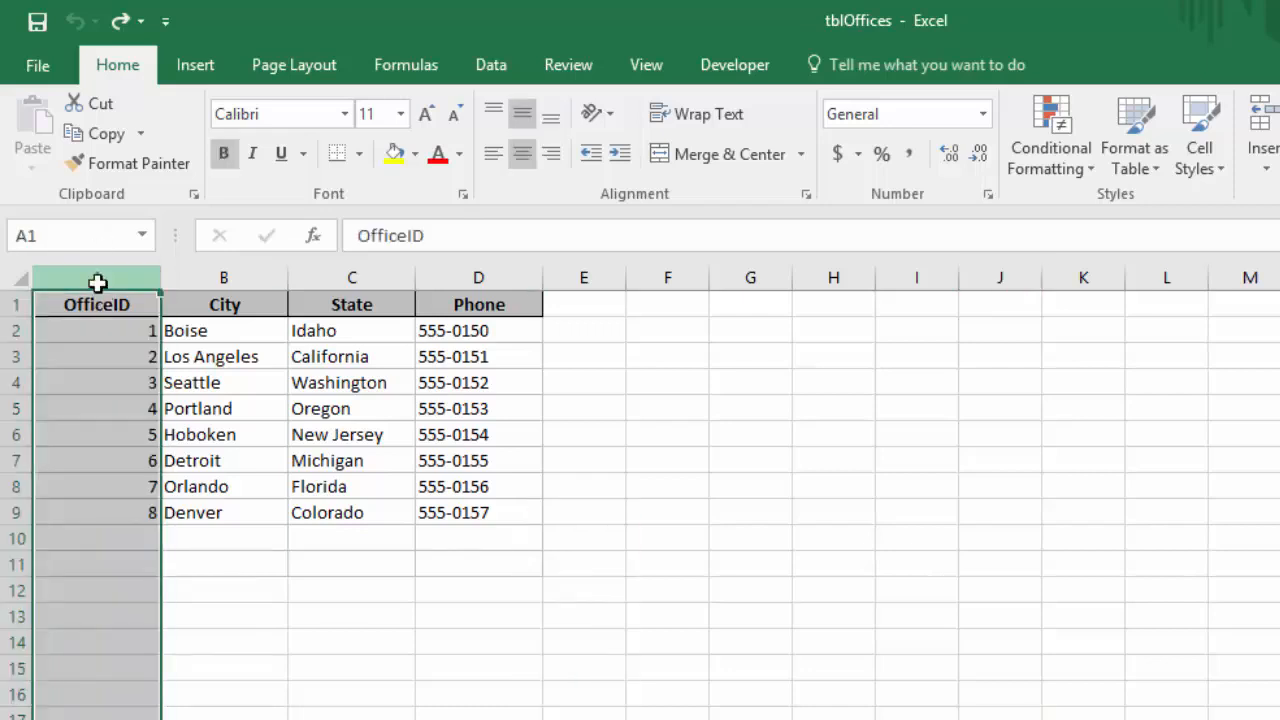
{"action": "right_click", "coordinate": [97, 285]}
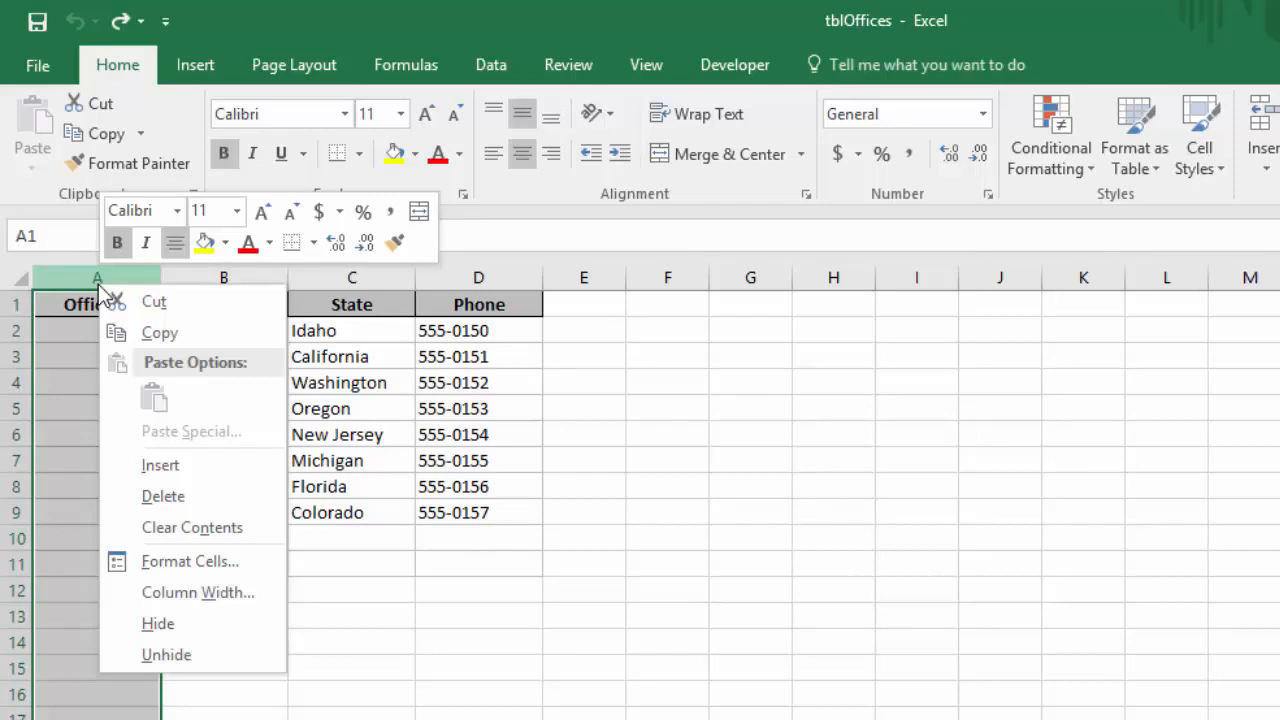
{"action": "left_click", "coordinate": [163, 497]}
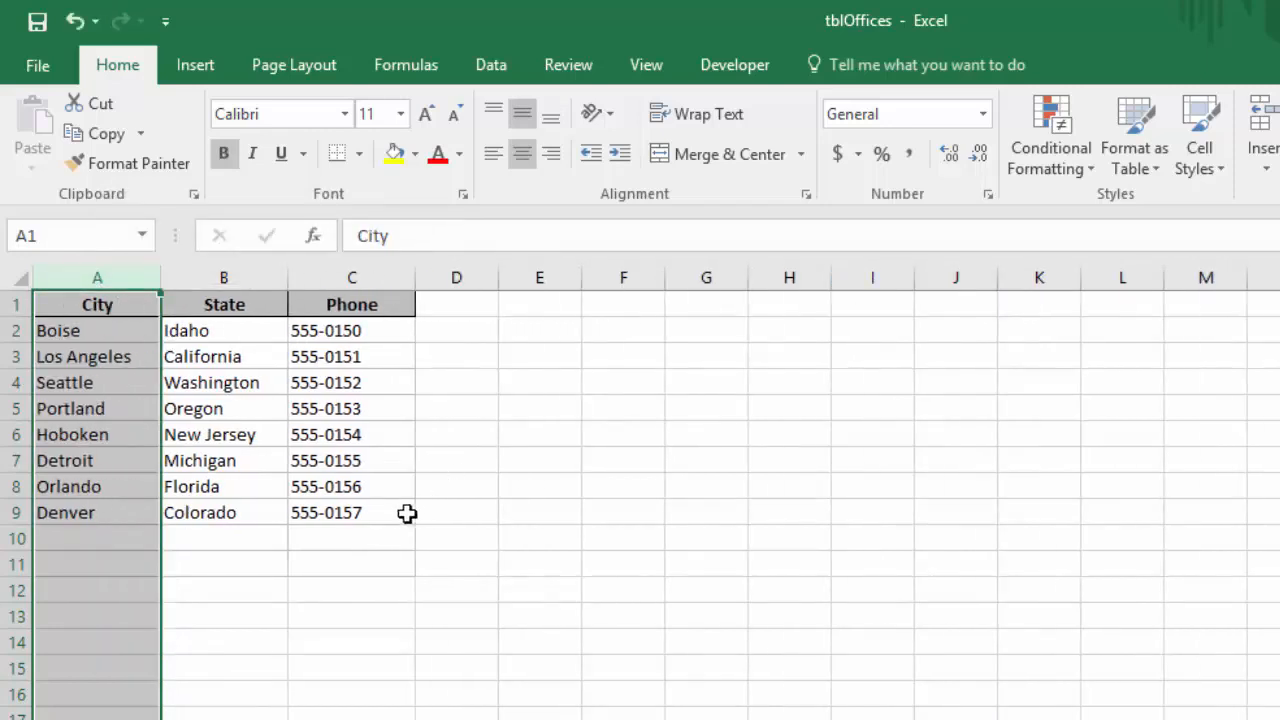
{"action": "left_click", "coordinate": [405, 513]}
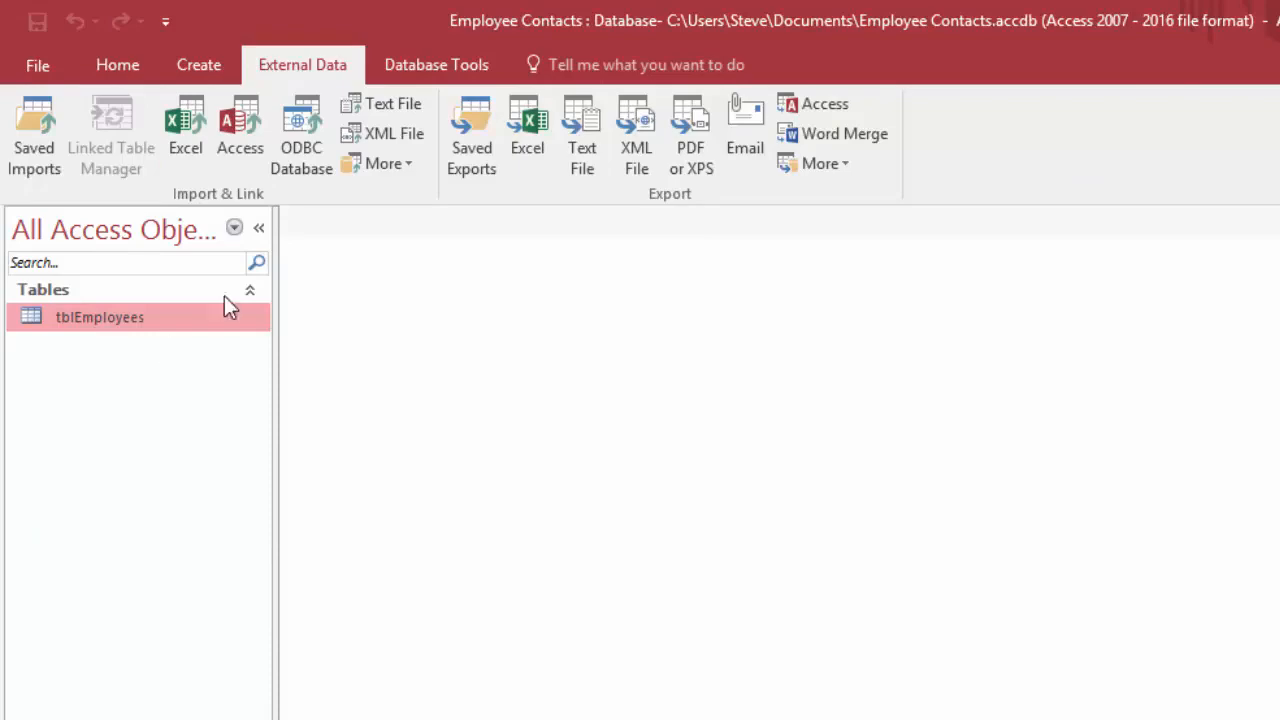
In Access, start an Excel import and find the tblOffices workbook with the search tbloff as its source
{"action": "left_click", "coordinate": [189, 125]}
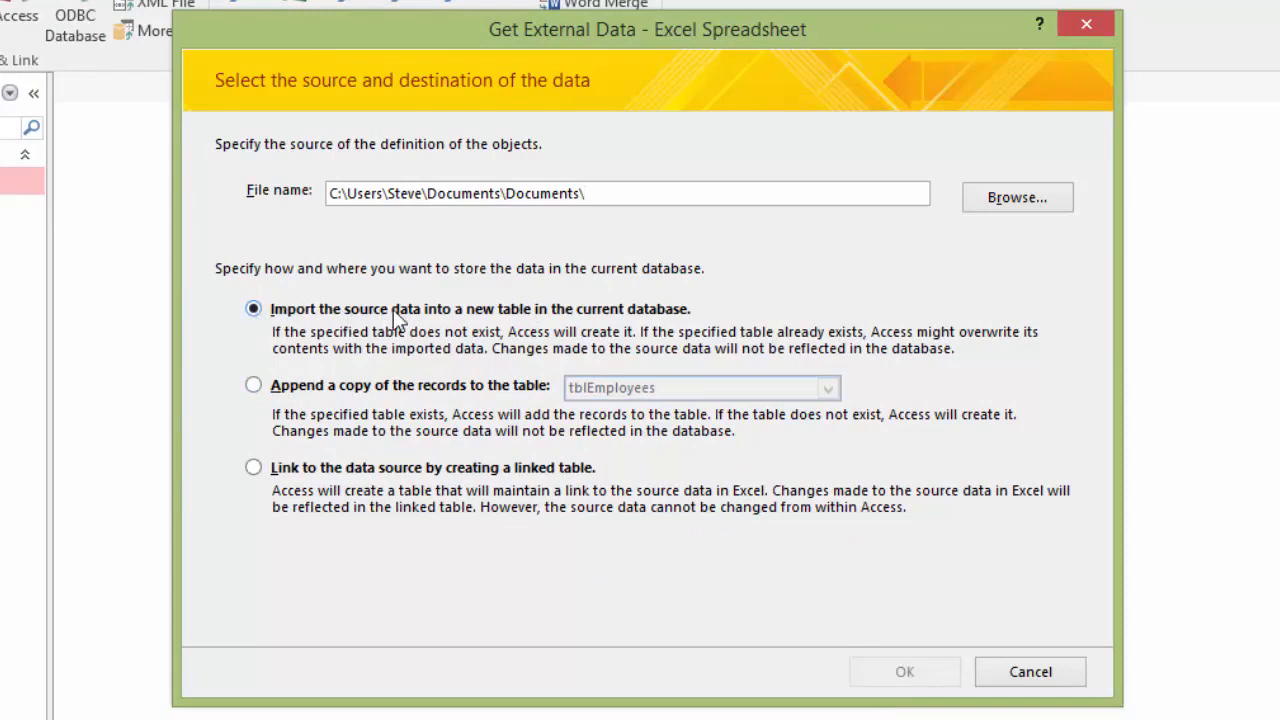
{"action": "left_click", "coordinate": [1015, 203]}
{"action": "left_click", "coordinate": [820, 112]}
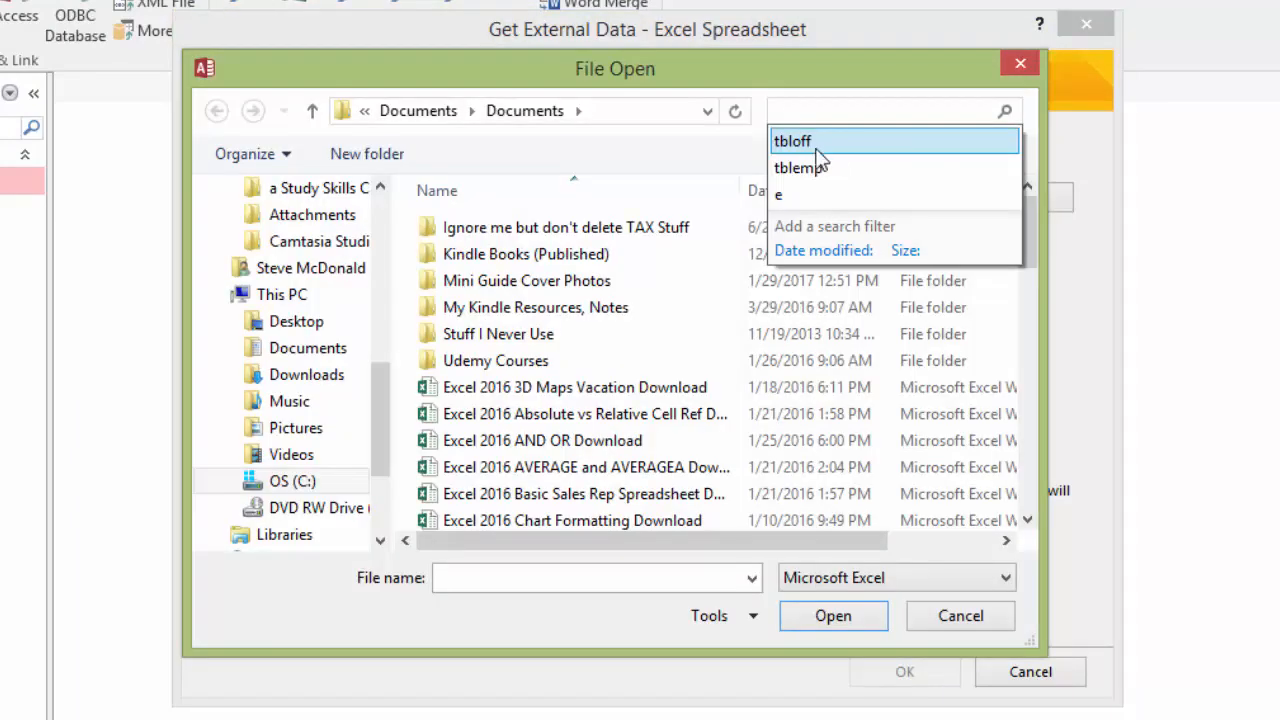
{"action": "left_click", "coordinate": [814, 146]}
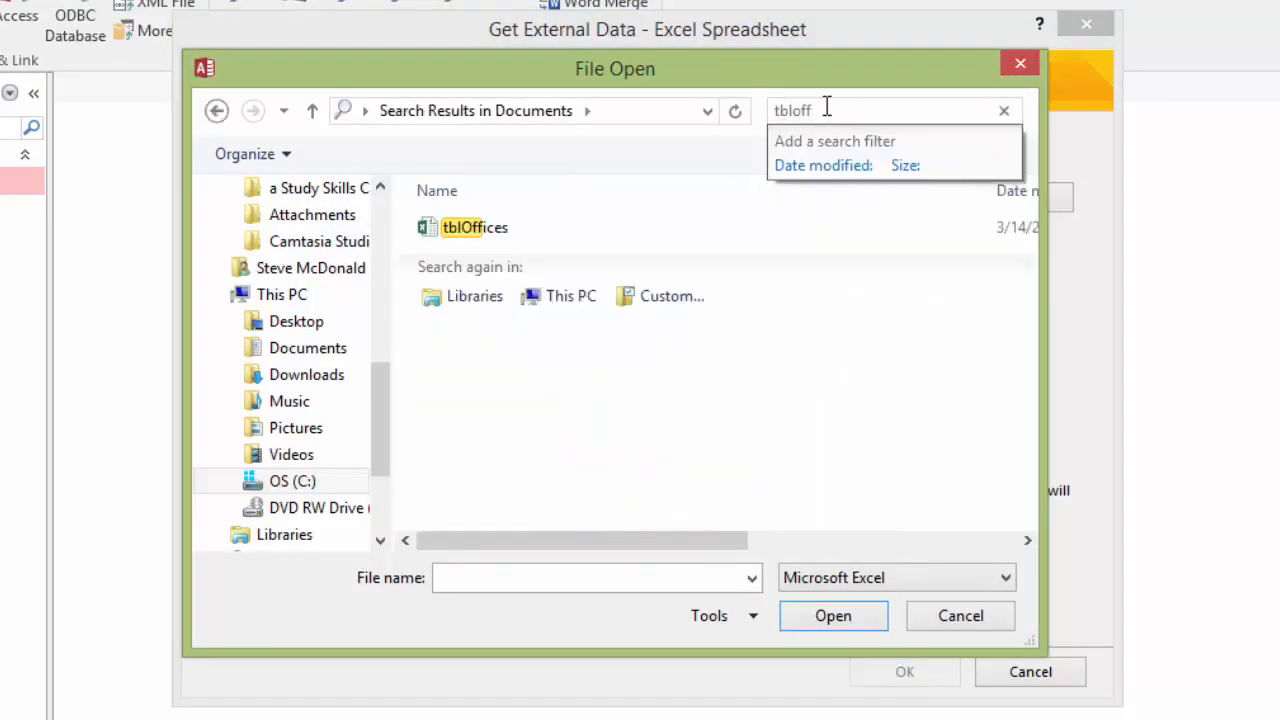
{"action": "left_click", "coordinate": [488, 240]}
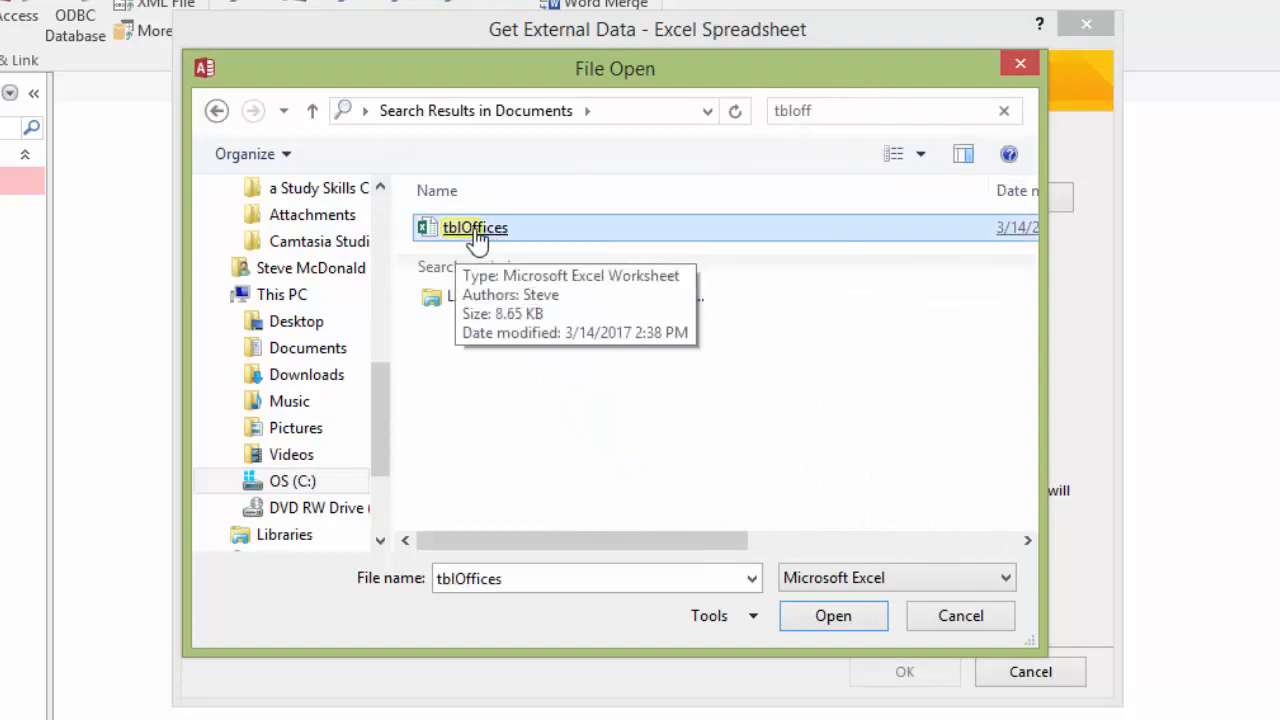
{"action": "double_click", "coordinate": [477, 240]}
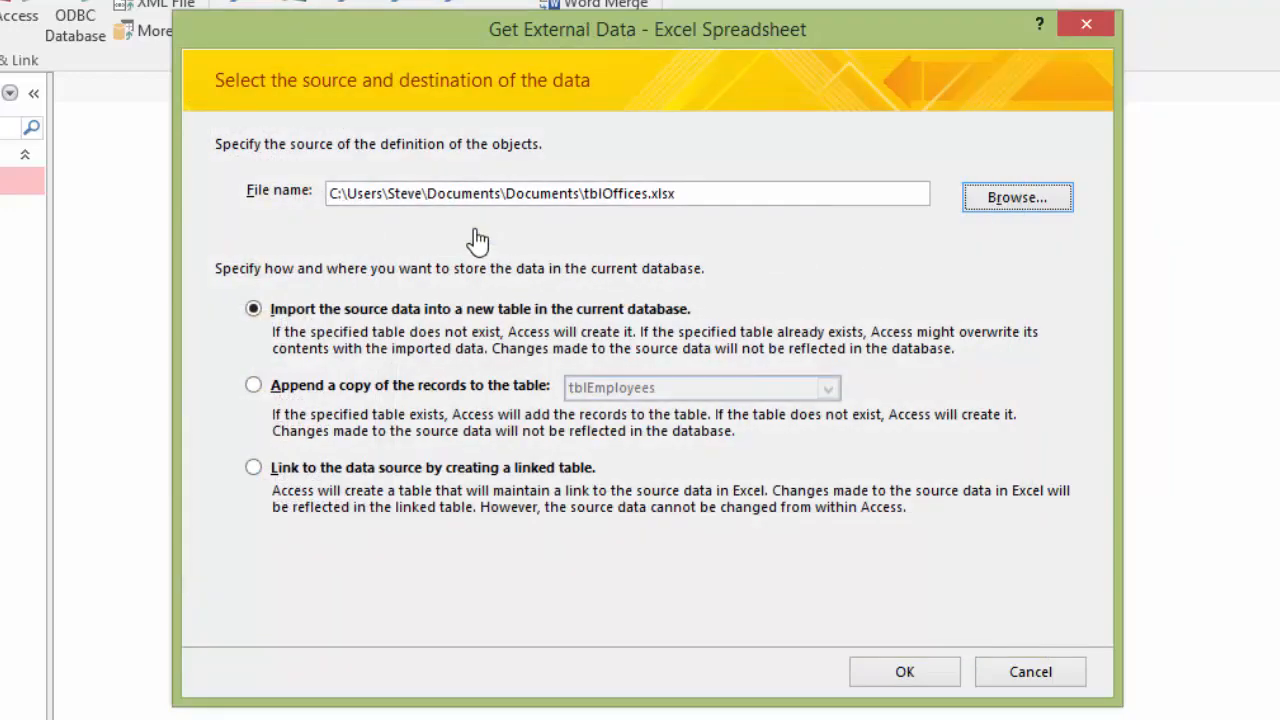
Import the workbook into a new table, using its first row as column headings, and proceed to the field options
{"action": "left_click", "coordinate": [925, 682]}
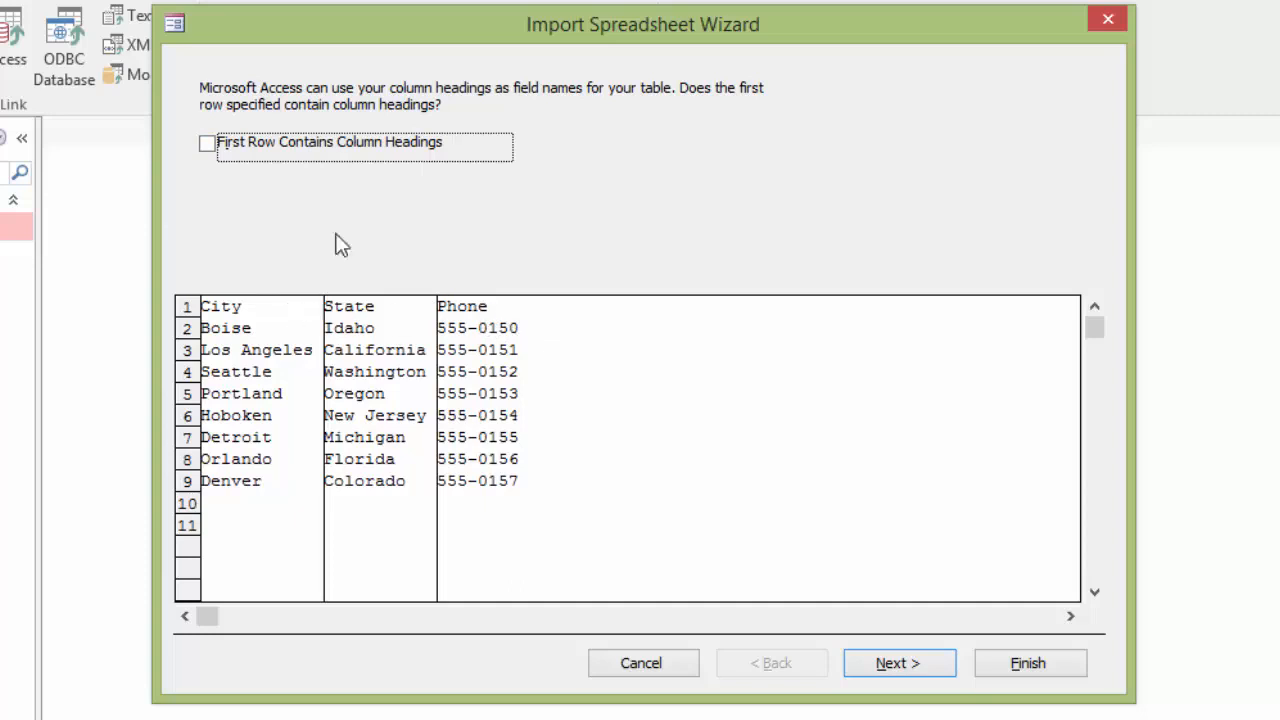
{"action": "left_click", "coordinate": [207, 145]}
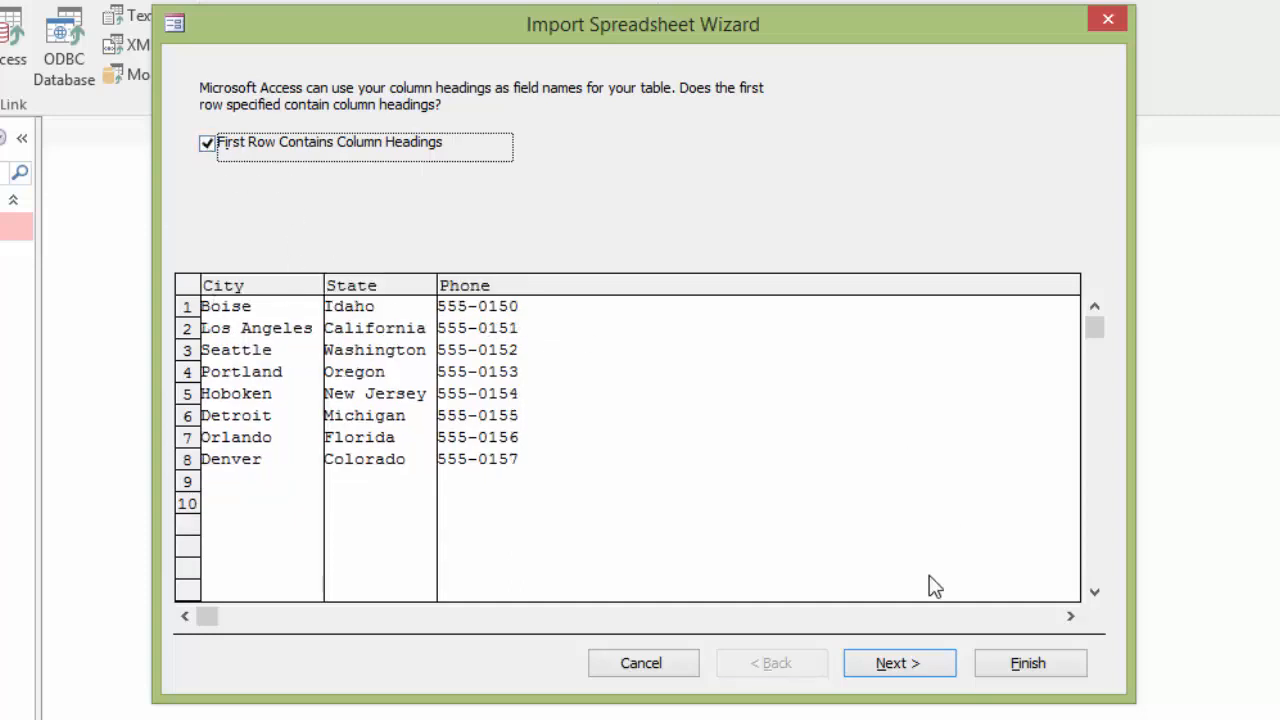
{"action": "left_click", "coordinate": [899, 664]}
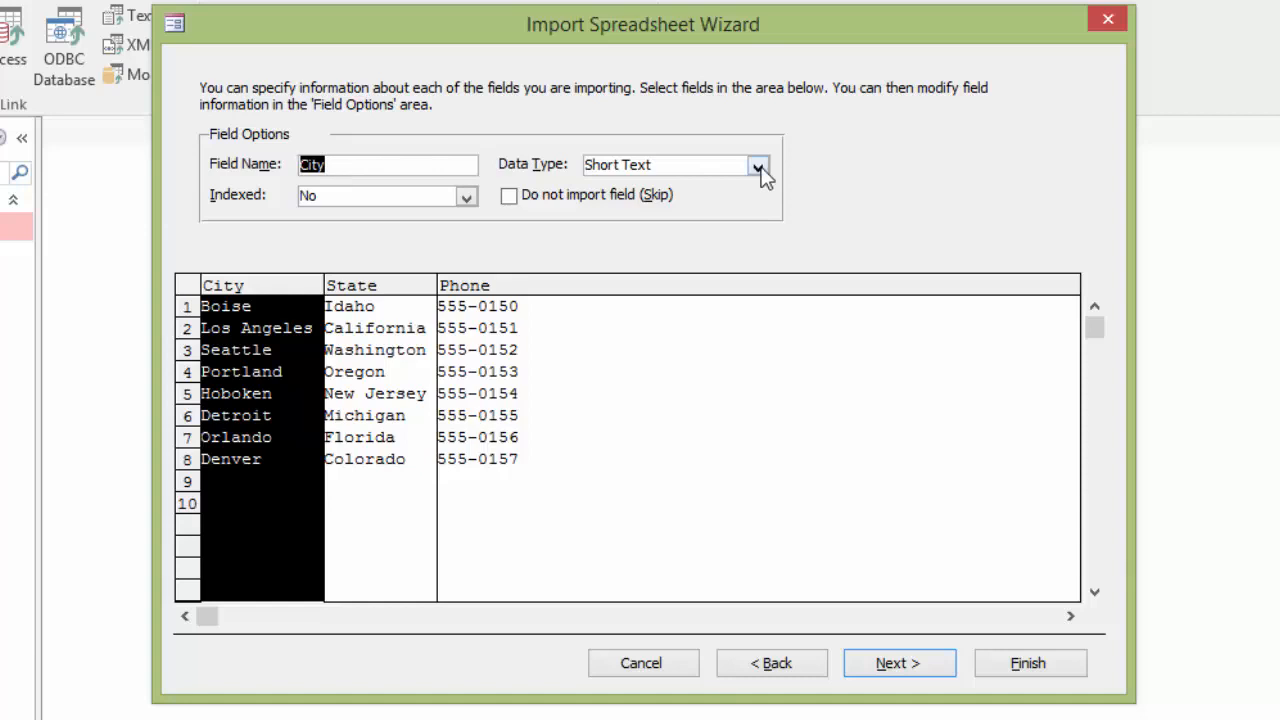
Review the field options of City, State and Phone, leaving City's Indexed option at No, and proceed to the primary key choice
{"action": "left_click", "coordinate": [464, 196]}
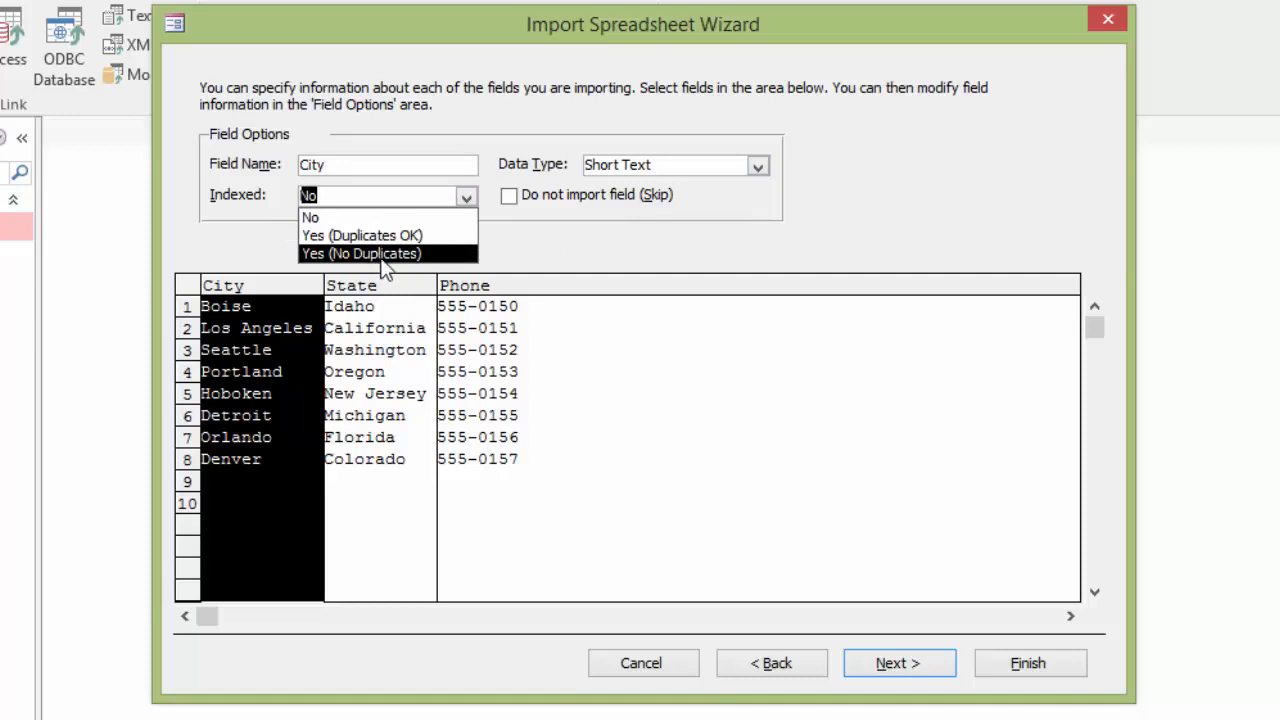
{"action": "left_click", "coordinate": [318, 219]}
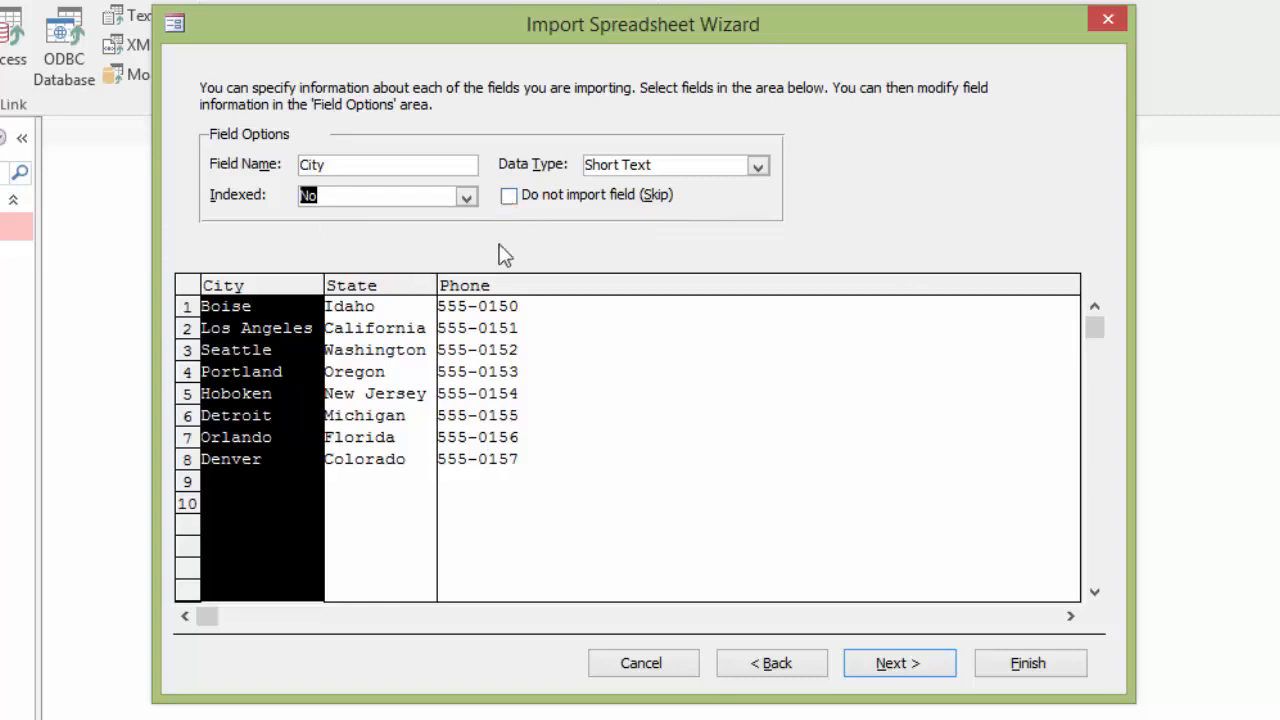
{"action": "left_click", "coordinate": [370, 288]}
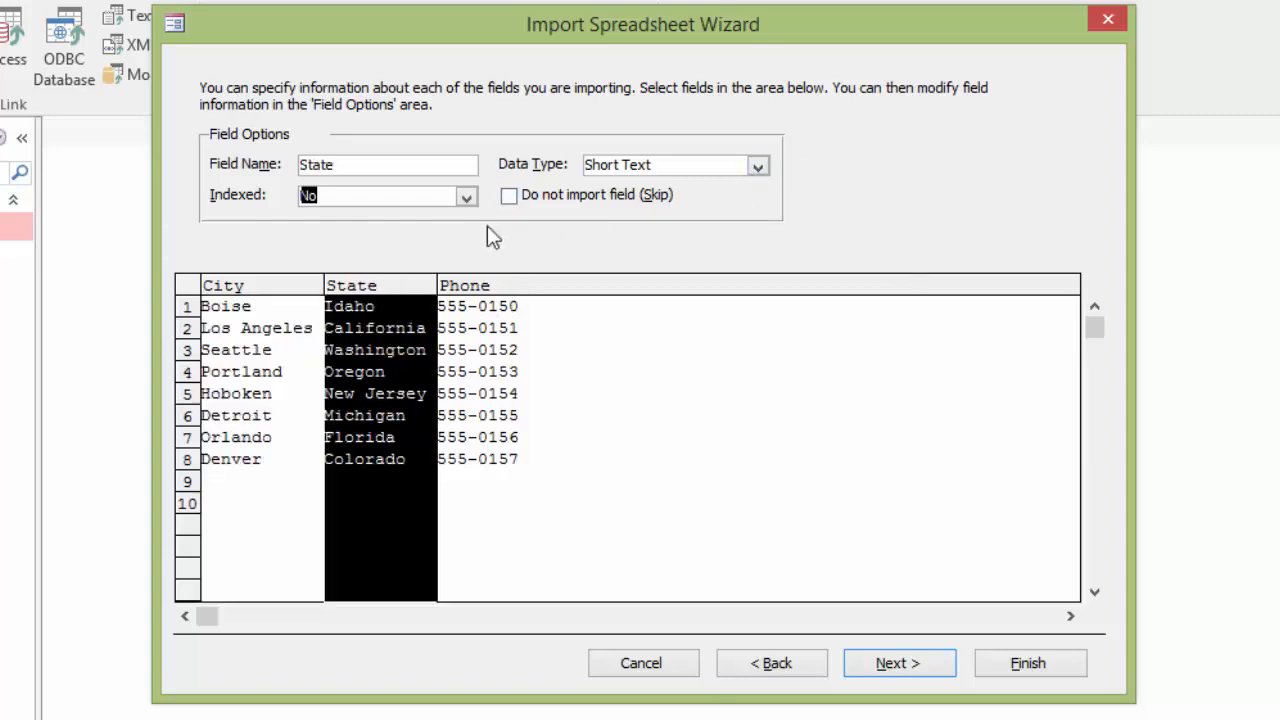
{"action": "left_click", "coordinate": [485, 287]}
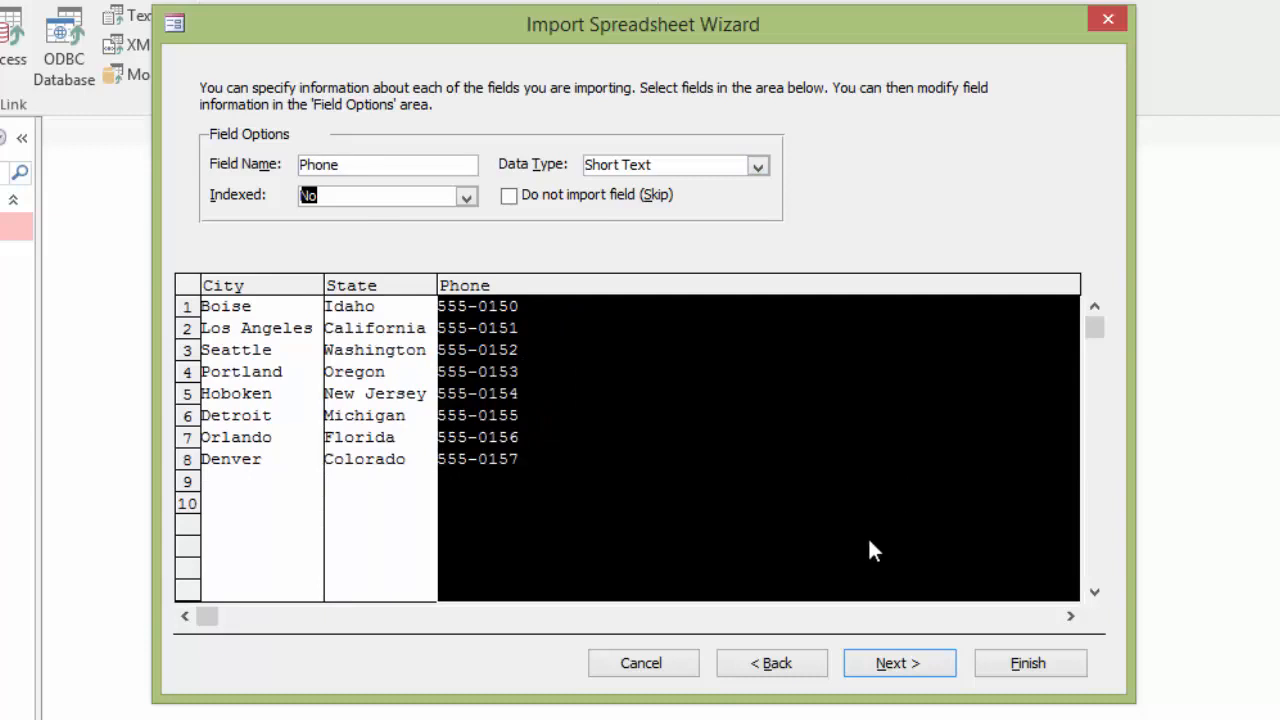
{"action": "left_click", "coordinate": [914, 672]}
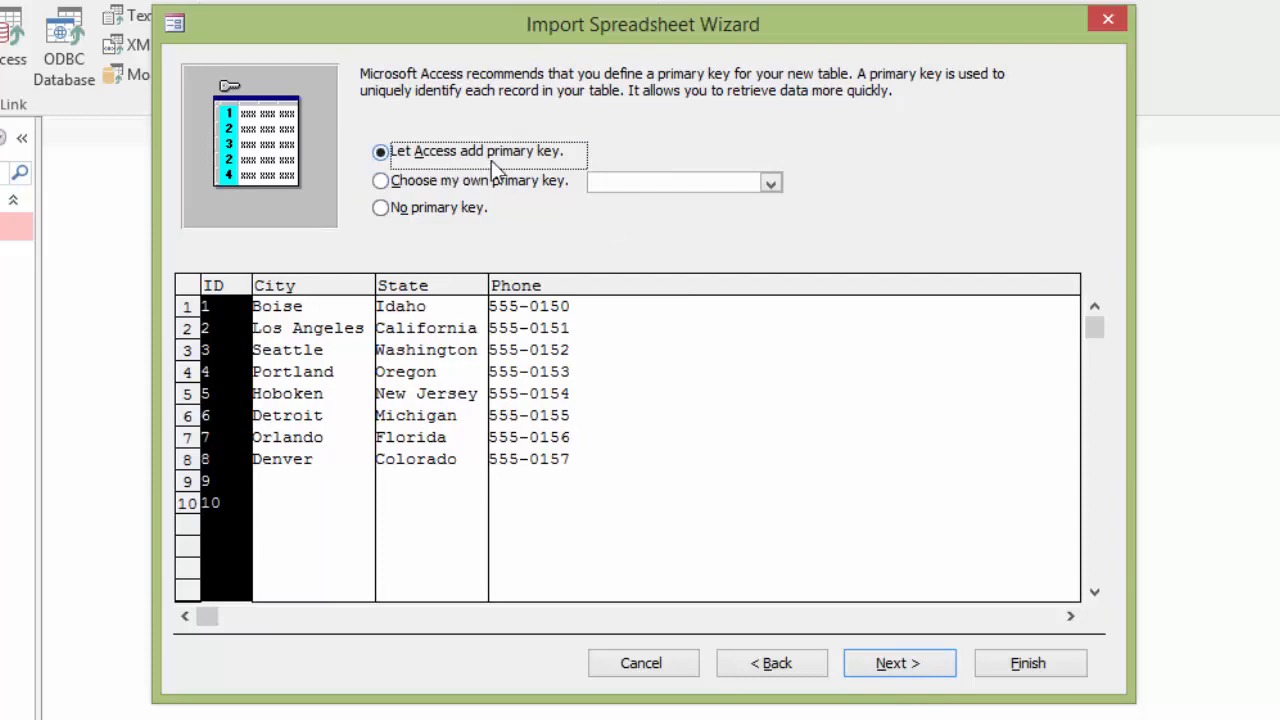
Try City as the primary key, return to letting Access add the key, and cancel the import
{"action": "left_click", "coordinate": [381, 181]}
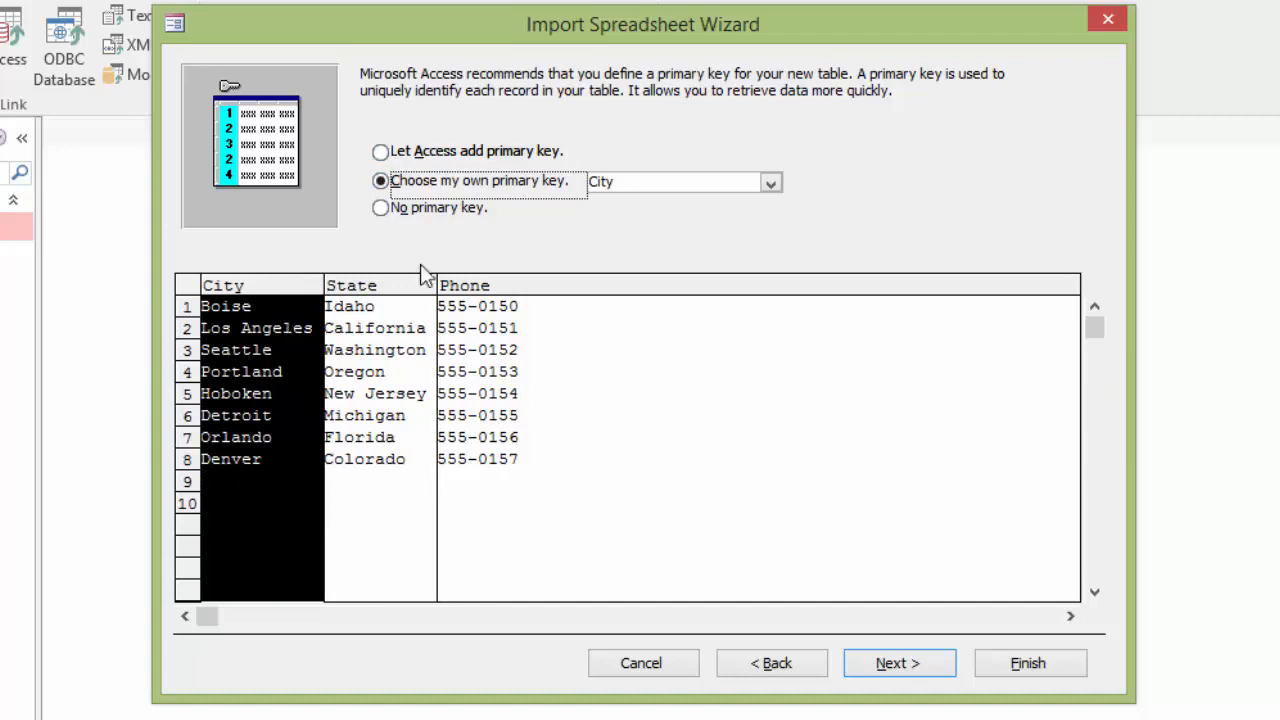
{"action": "left_click", "coordinate": [380, 153]}
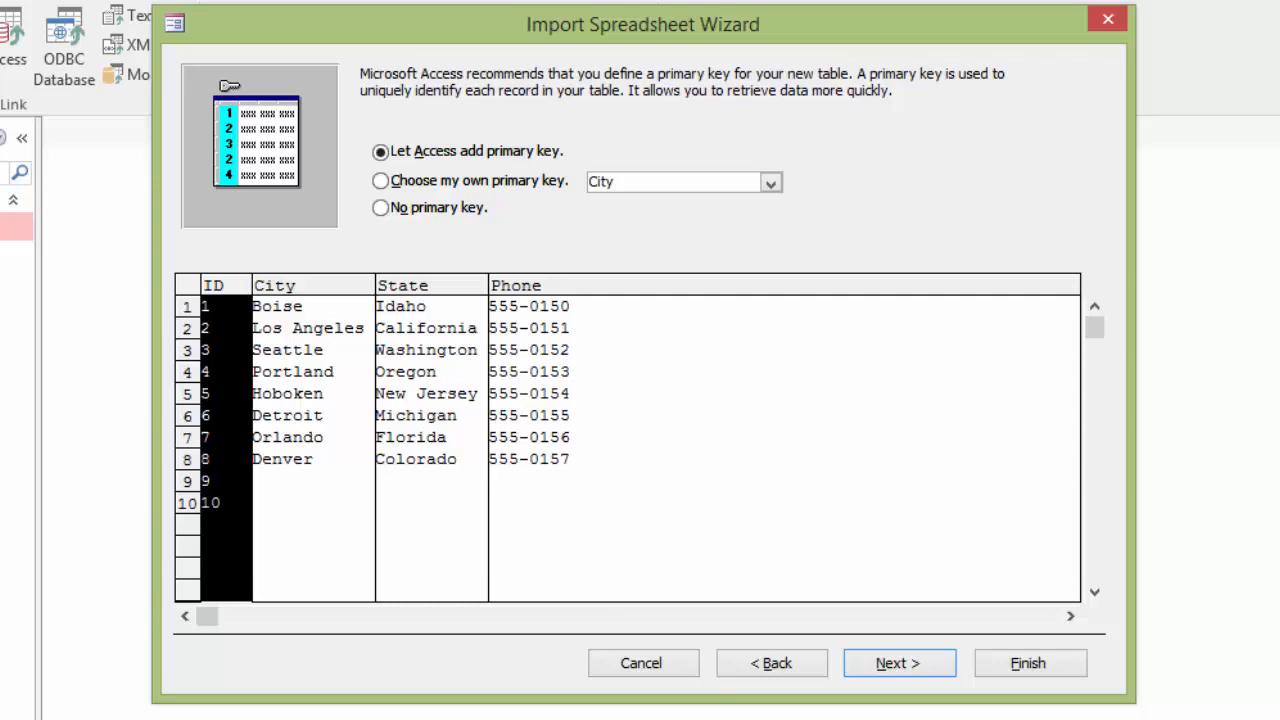
{"action": "key", "text": "alt+a"}
{"action": "key", "text": "alt+n"}
{"action": "left_click", "coordinate": [640, 670]}
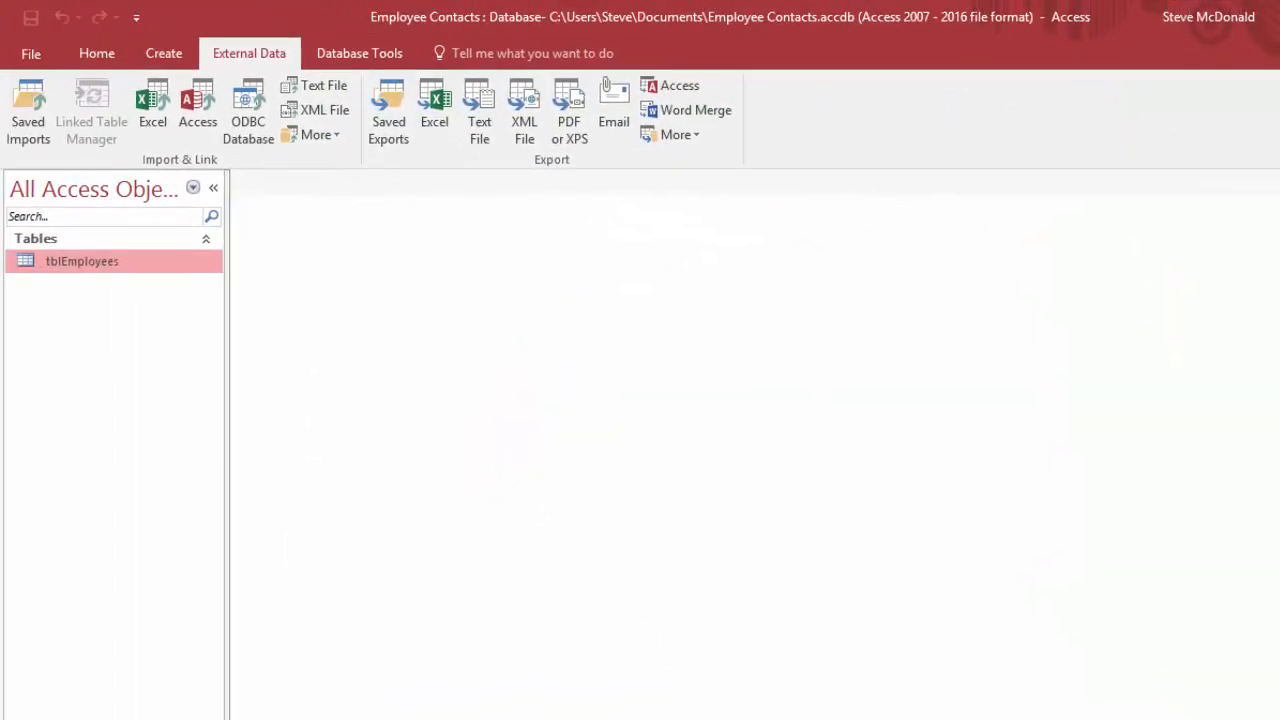
In the tblOffices workbook in Excel, delete the empty rows 10 to 15 below the data and save the file
{"action": "left_click_drag", "start_coordinate": [14, 443], "coordinate": [20, 548]}
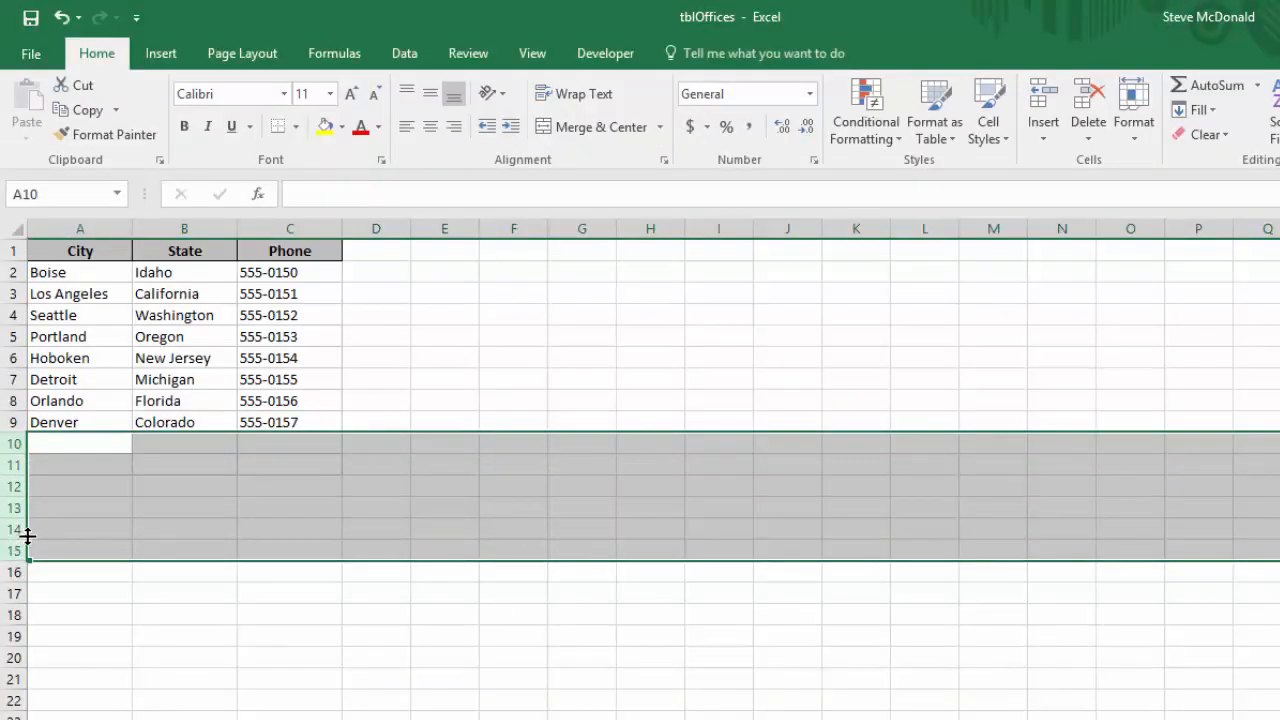
{"action": "right_click", "coordinate": [15, 462]}
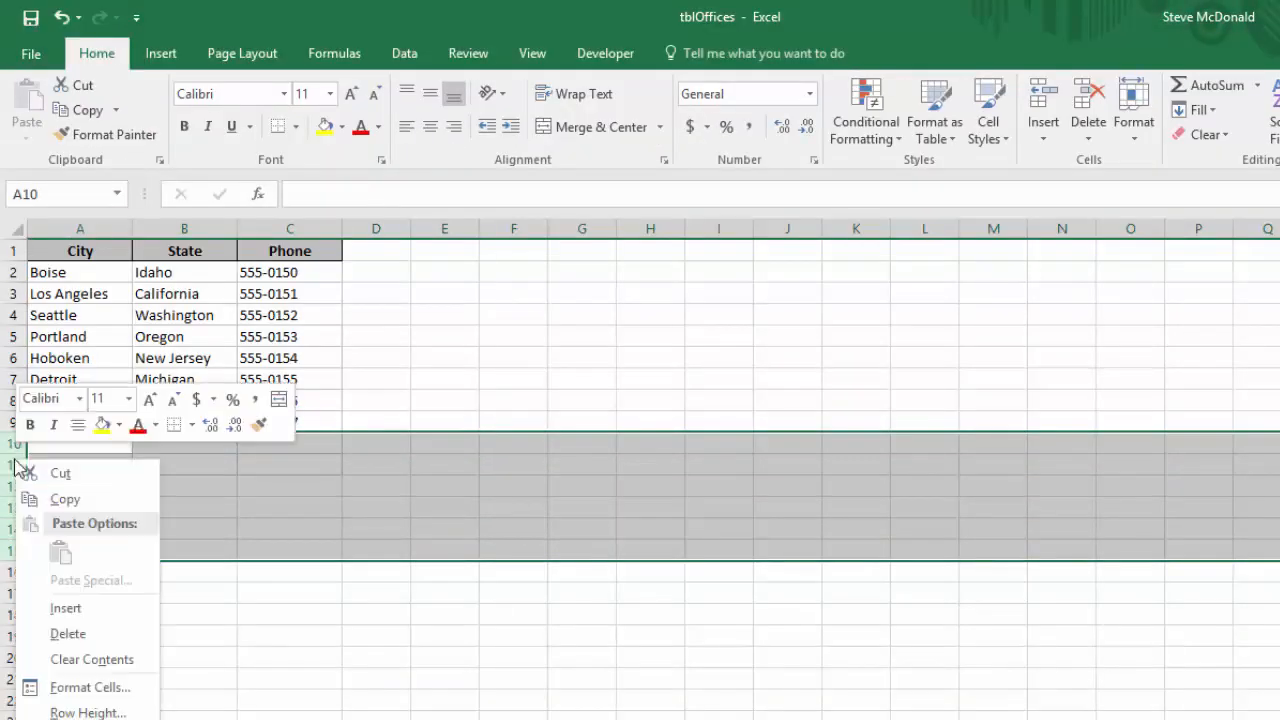
{"action": "left_click", "coordinate": [70, 636]}
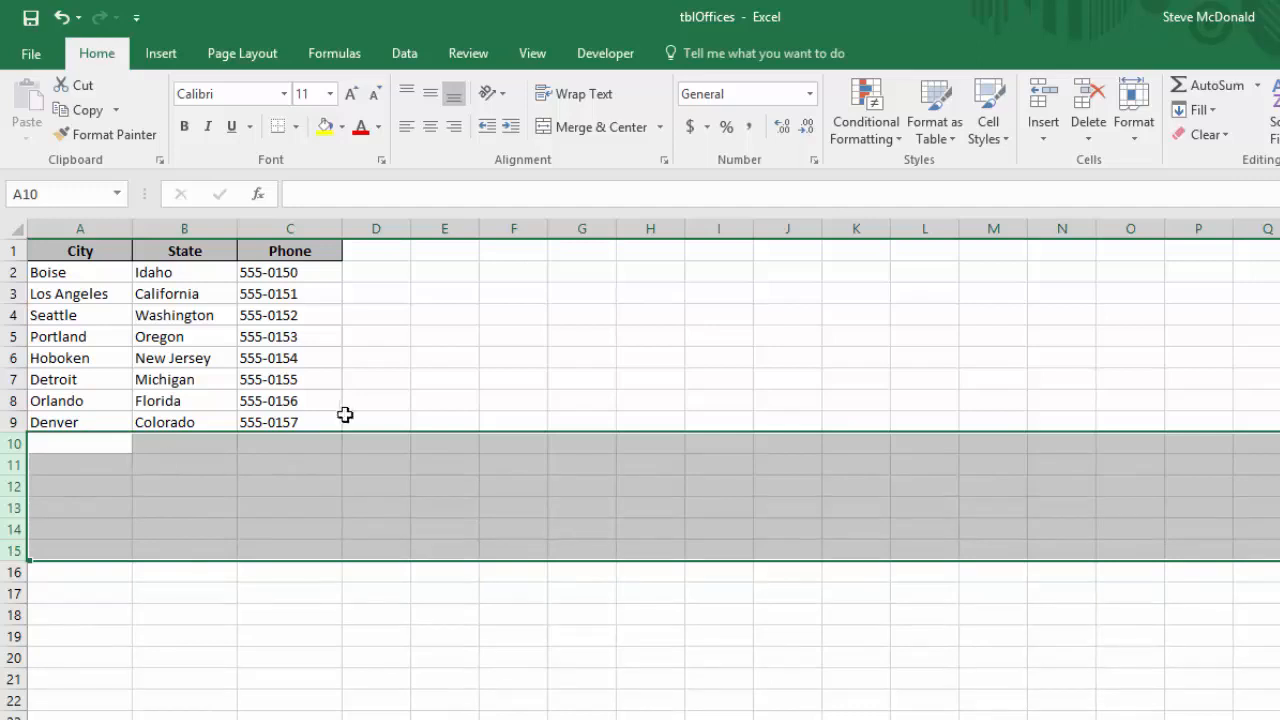
{"action": "left_click", "coordinate": [306, 421]}
{"action": "left_click", "coordinate": [29, 20]}
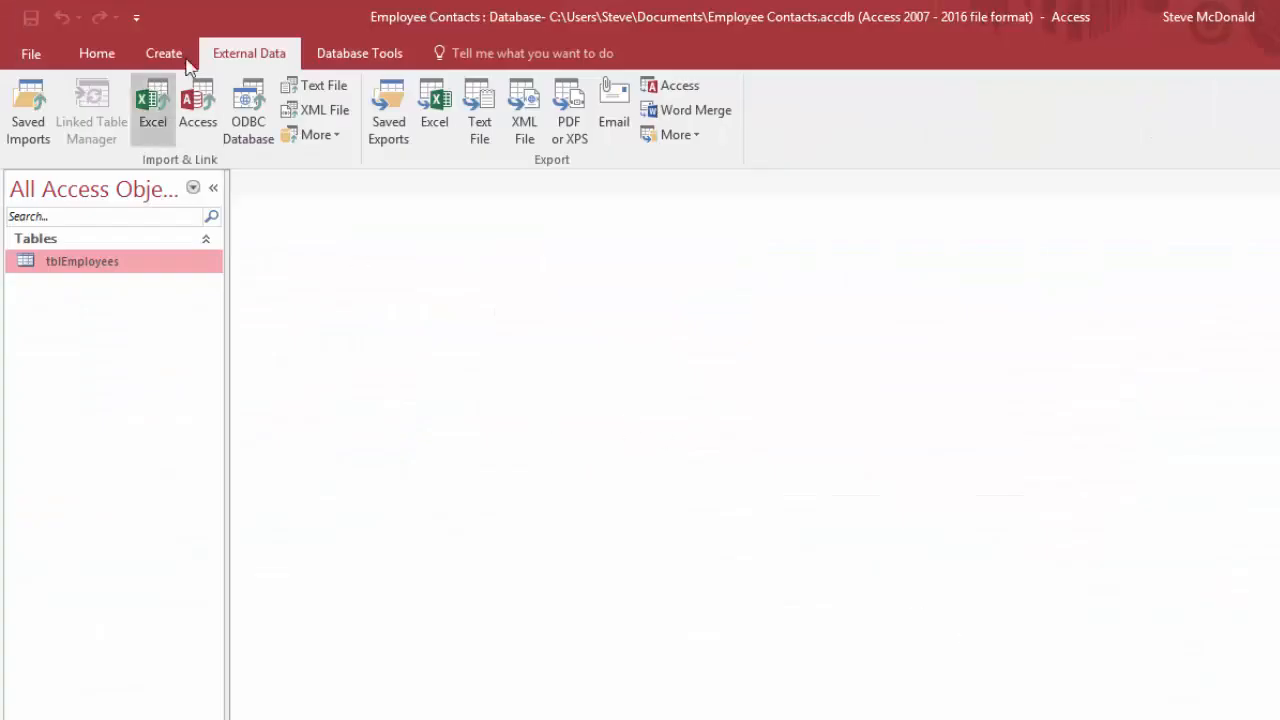
Back in Access, start a new Excel import with tblOffices.xlsx as the source, found with the search tbloff
{"action": "left_click", "coordinate": [153, 108]}
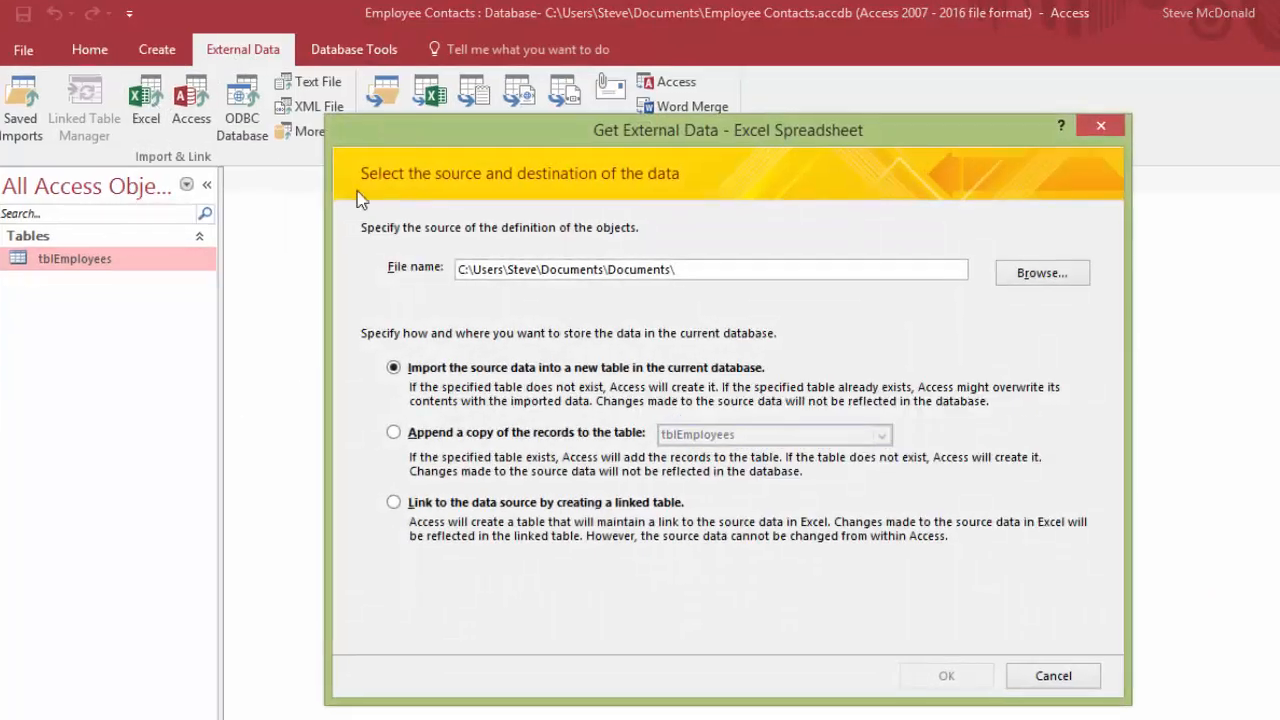
{"action": "left_click", "coordinate": [1009, 203]}
{"action": "type", "text": "tbloff"}
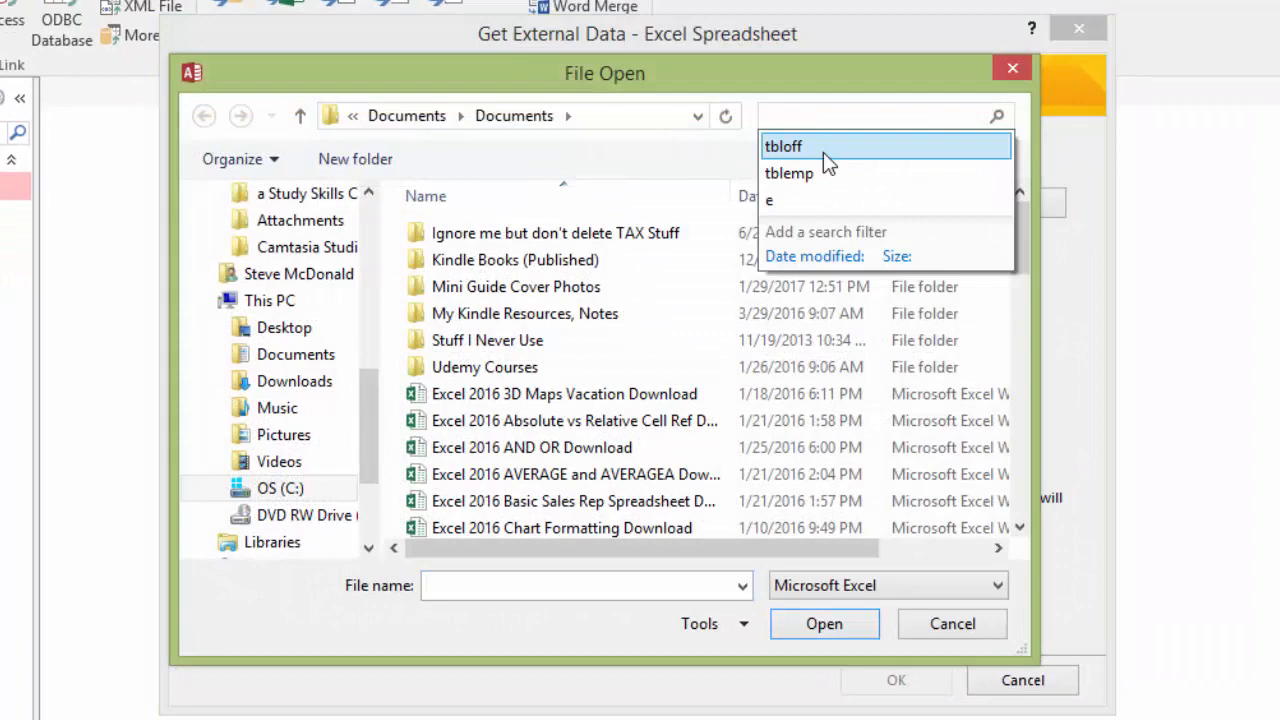
{"action": "key", "text": "Return"}
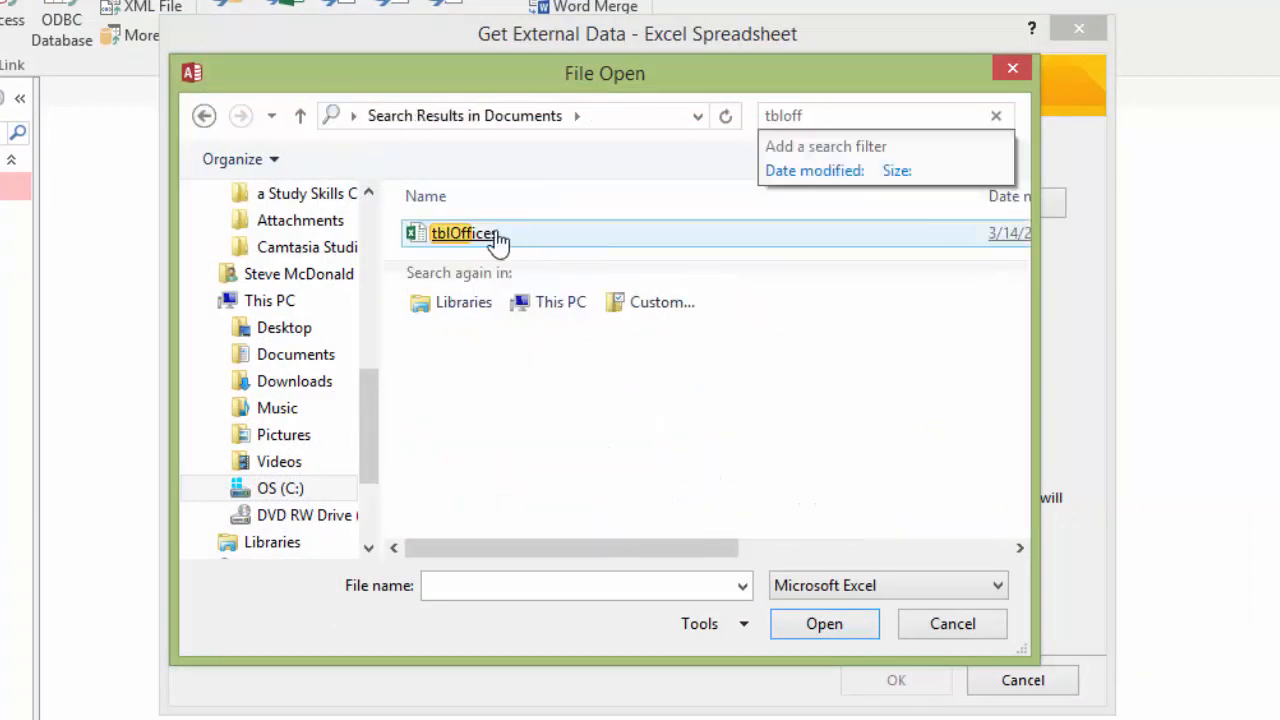
{"action": "left_click", "coordinate": [463, 238]}
{"action": "double_click", "coordinate": [460, 240]}
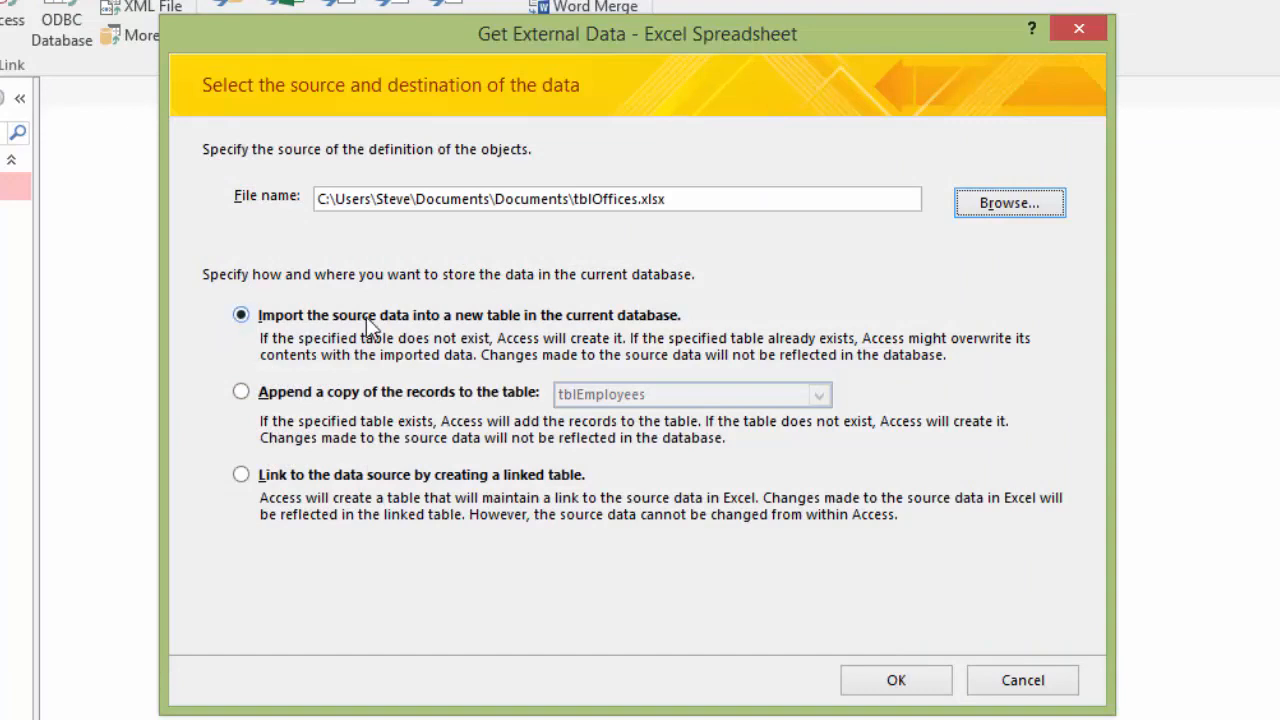
Import the source data into a new table with the first row as column headings, and continue to the field options
{"action": "left_click", "coordinate": [896, 680]}
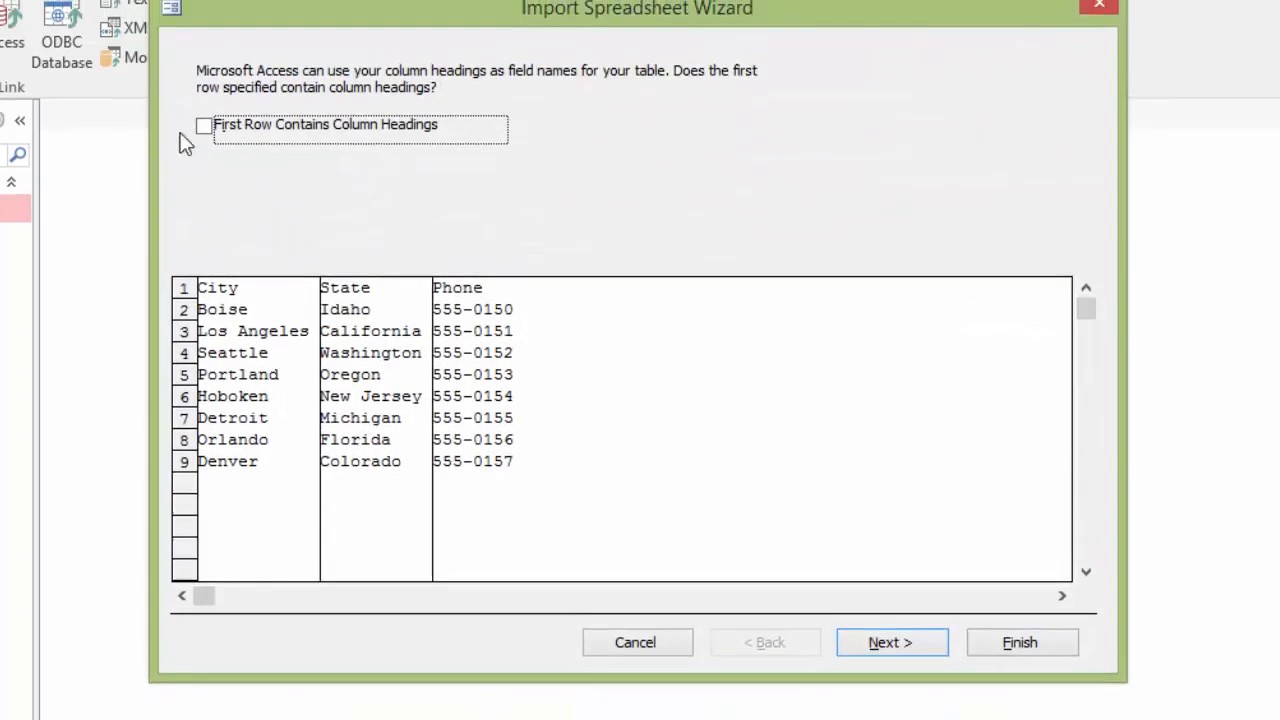
{"action": "left_click", "coordinate": [203, 125]}
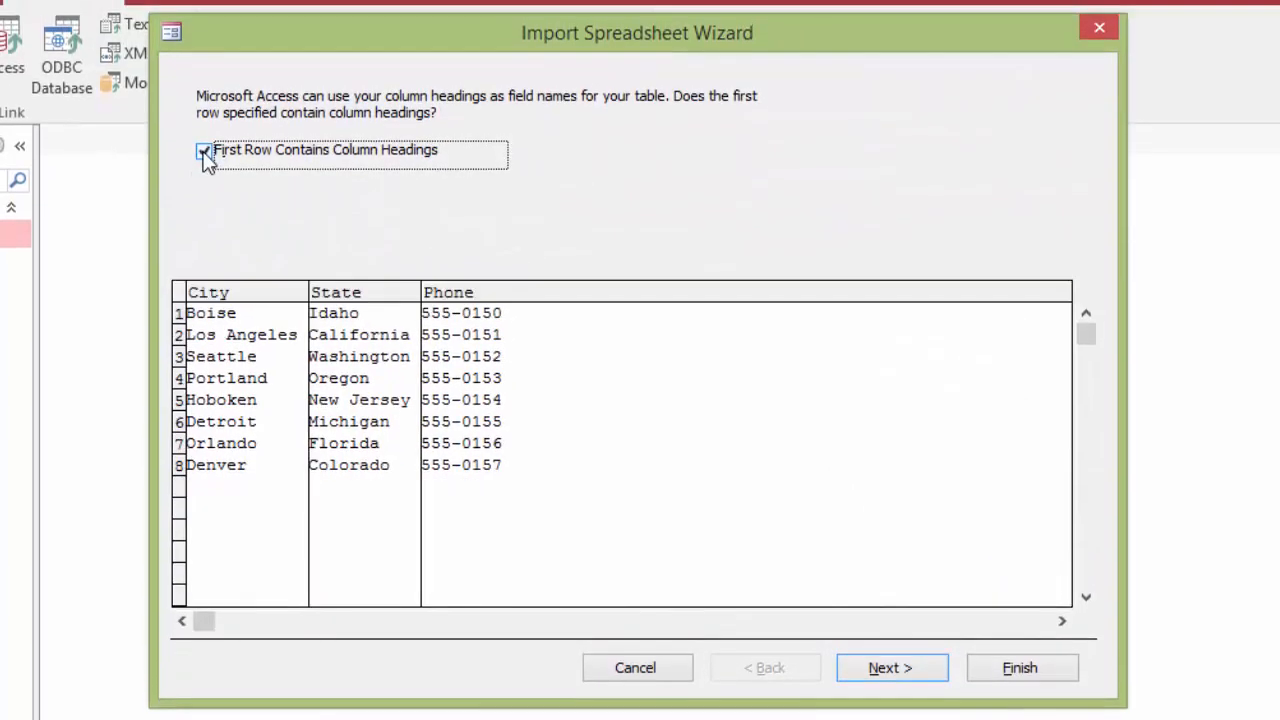
{"action": "left_click", "coordinate": [912, 684]}
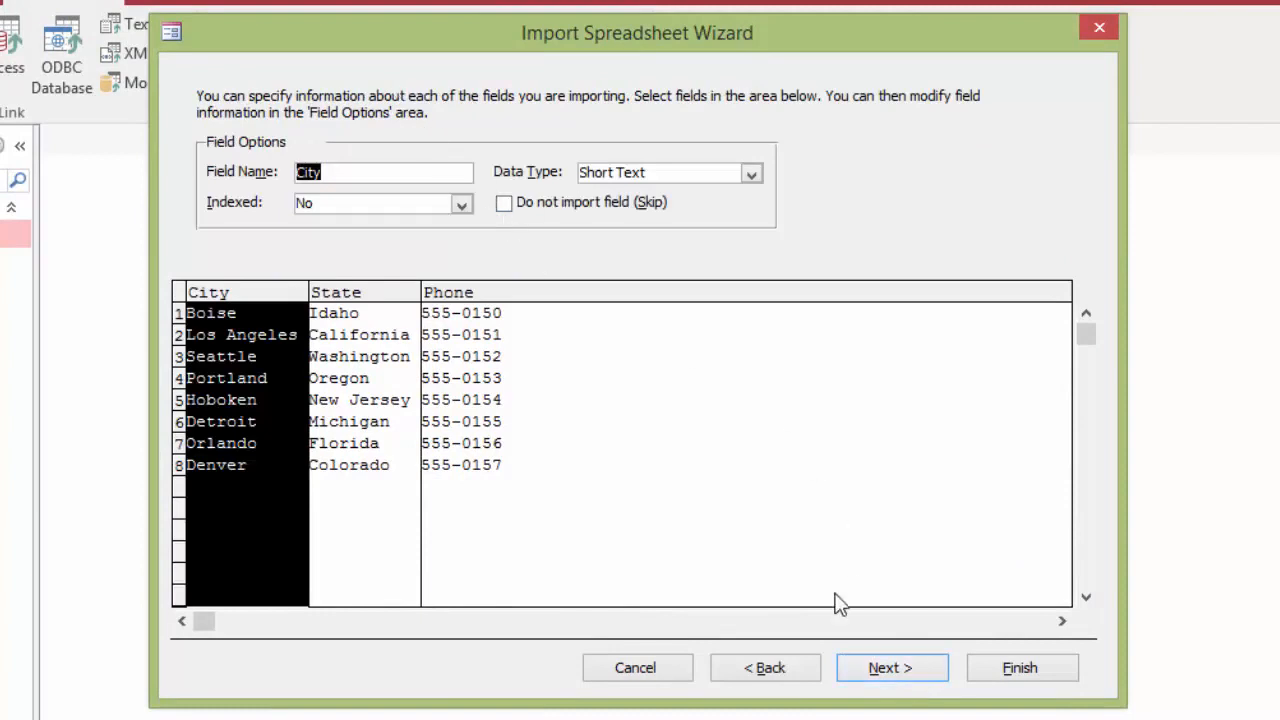
Review the State and Phone columns' field options, keep them as they are, and continue to the primary key choice
{"action": "left_click", "coordinate": [362, 295]}
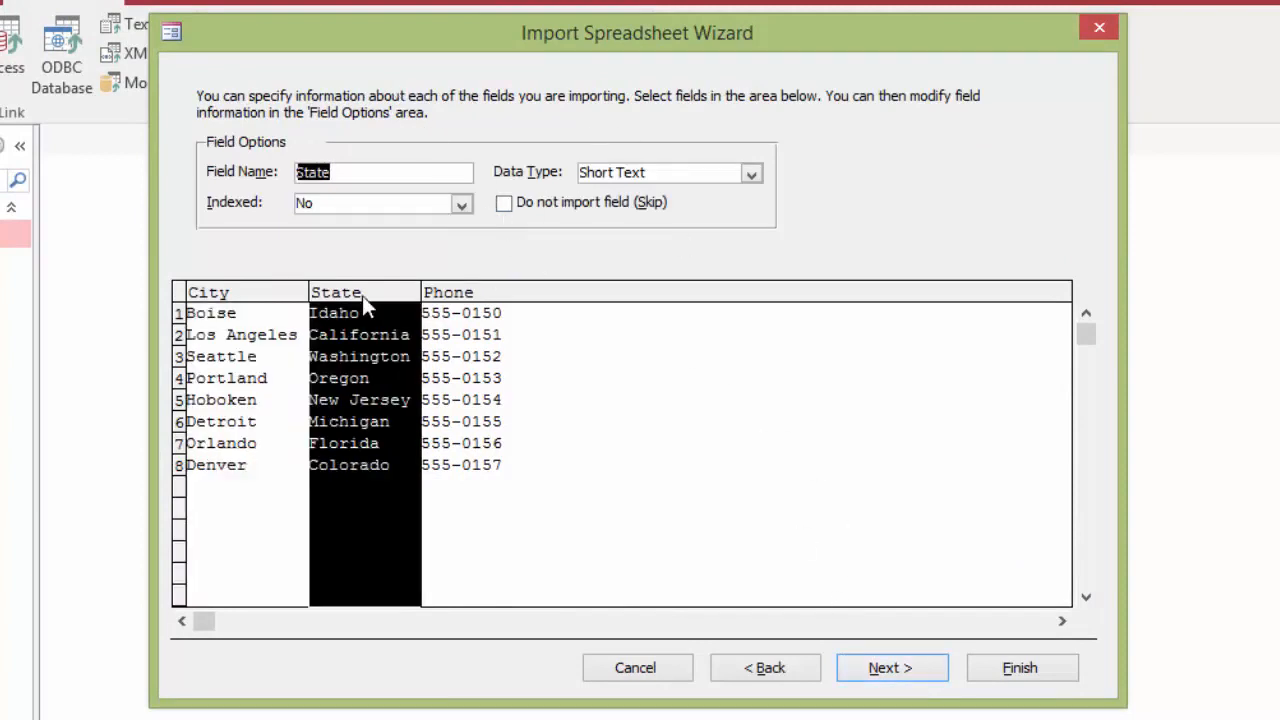
{"action": "left_click", "coordinate": [478, 298]}
{"action": "left_click", "coordinate": [895, 672]}
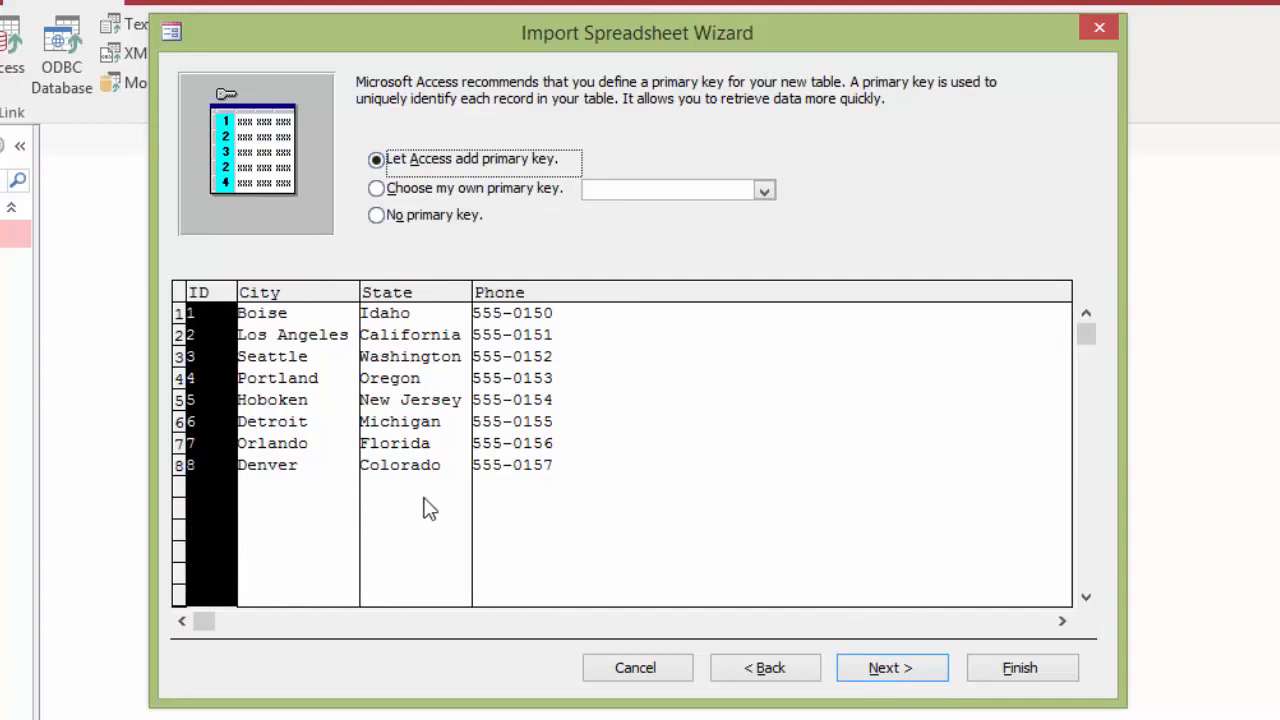
Let Access add the primary key and finish importing to the table tblOffices without saving the import steps
{"action": "left_click", "coordinate": [902, 674]}
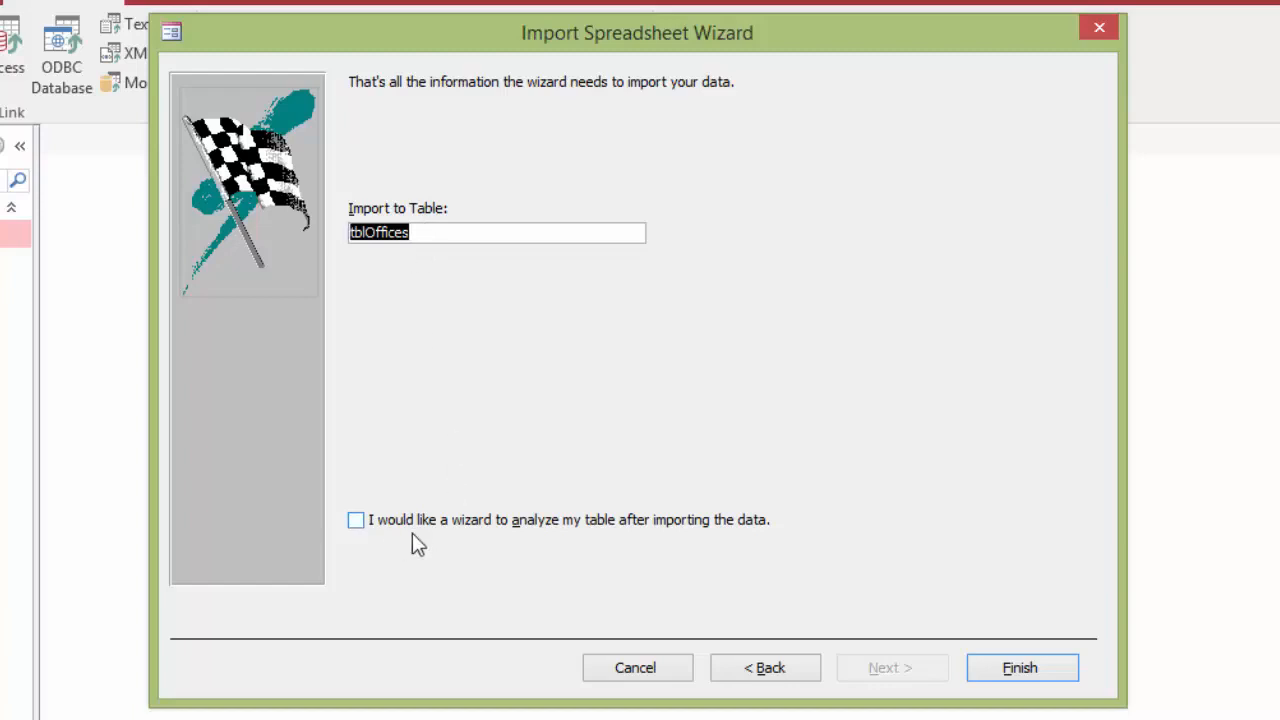
{"action": "left_click", "coordinate": [1020, 668]}
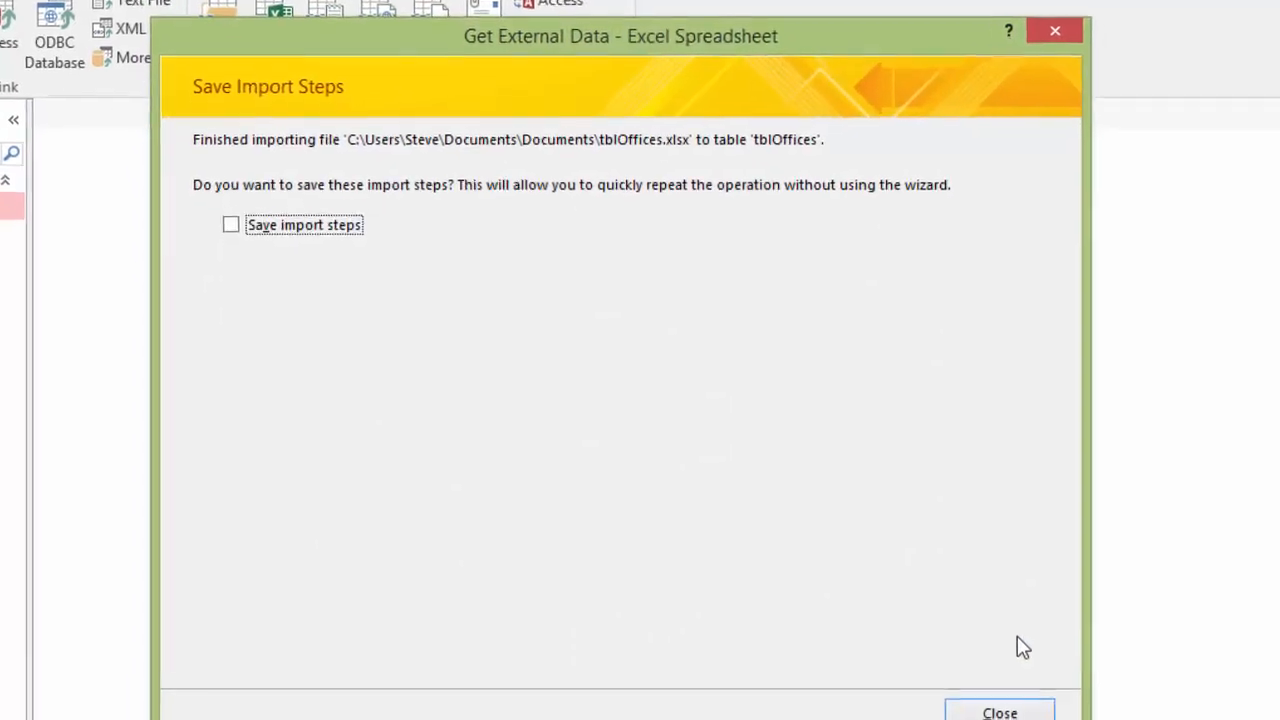
{"action": "left_click", "coordinate": [1009, 689]}
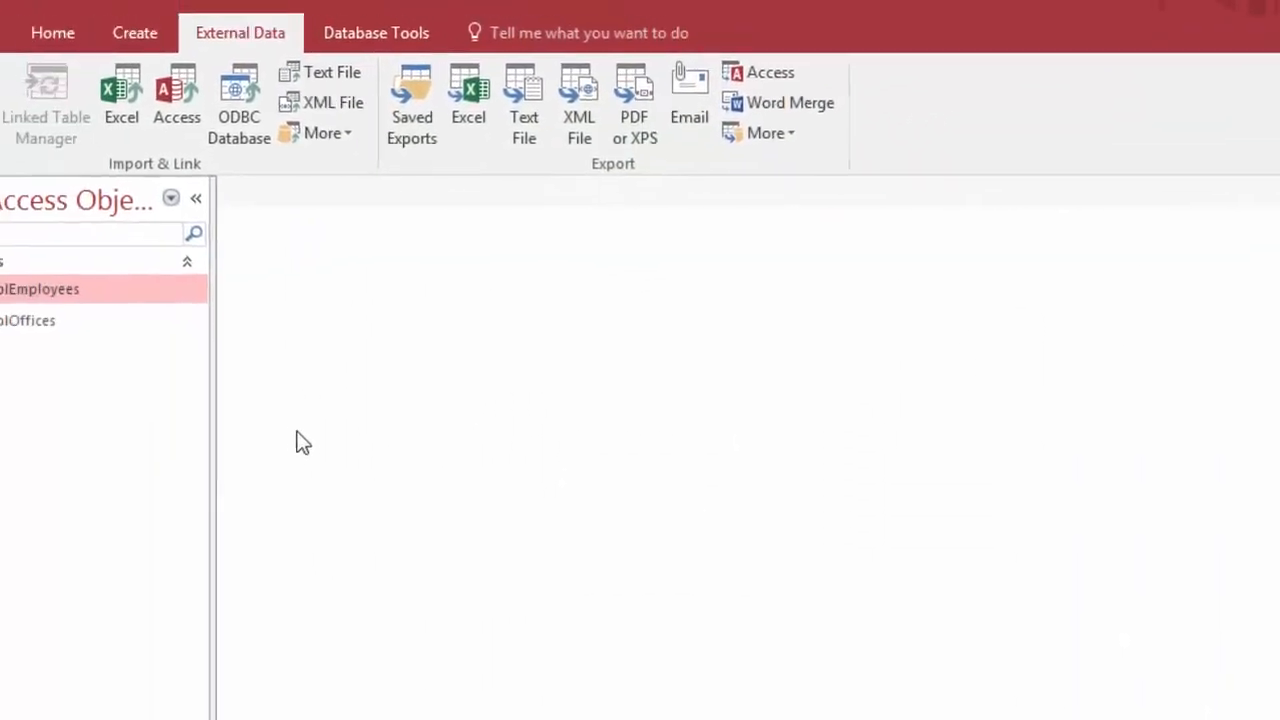
Open the imported tblOffices table and switch it to Design view
{"action": "left_click", "coordinate": [30, 323]}
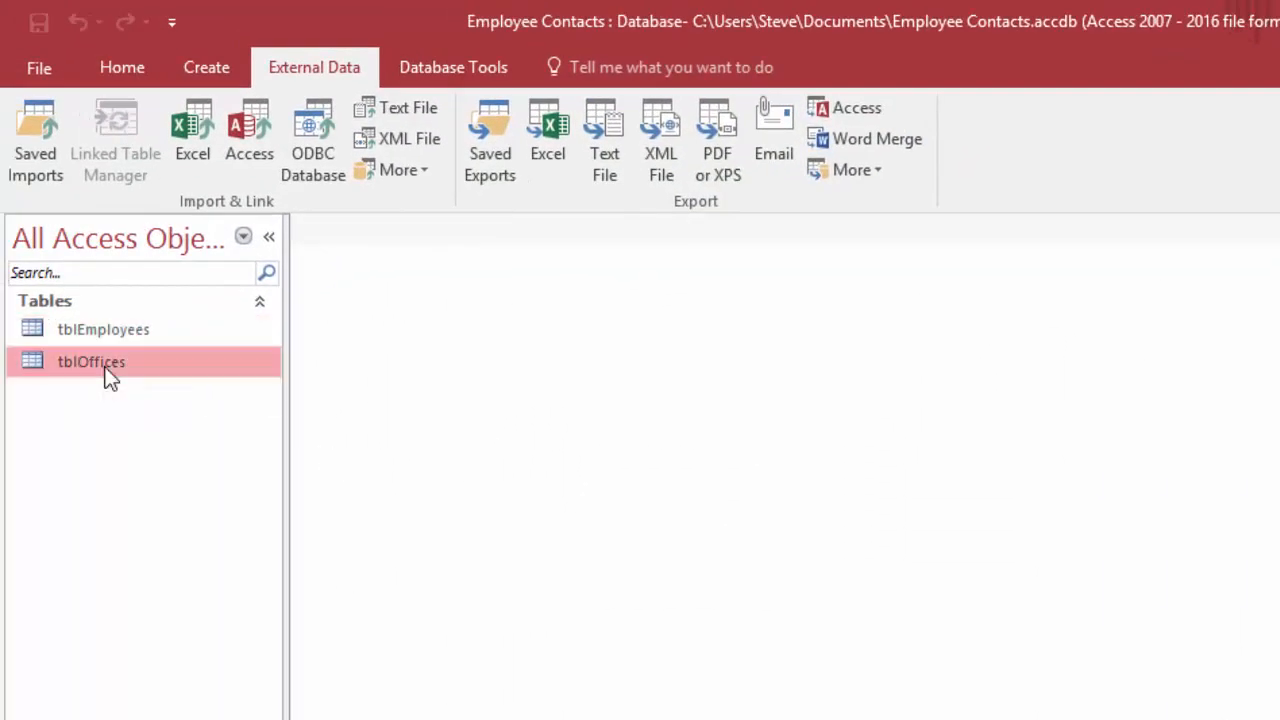
{"action": "double_click", "coordinate": [110, 378]}
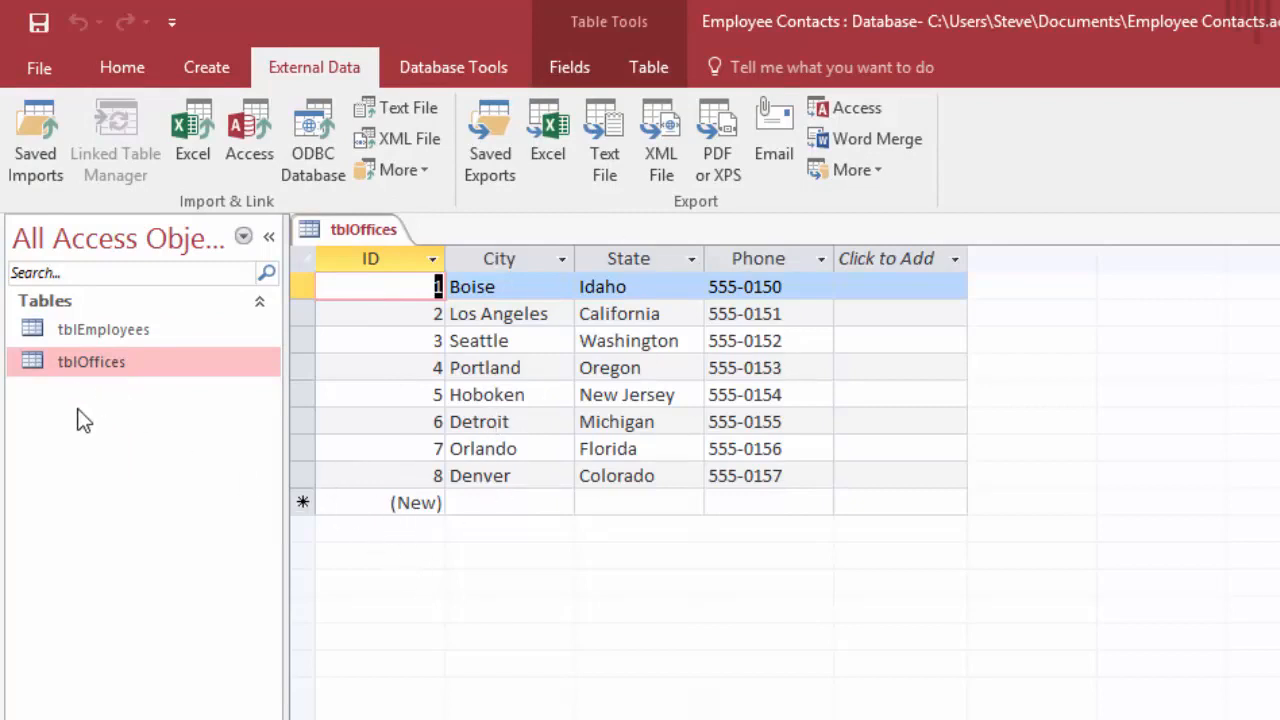
{"action": "left_click", "coordinate": [118, 68]}
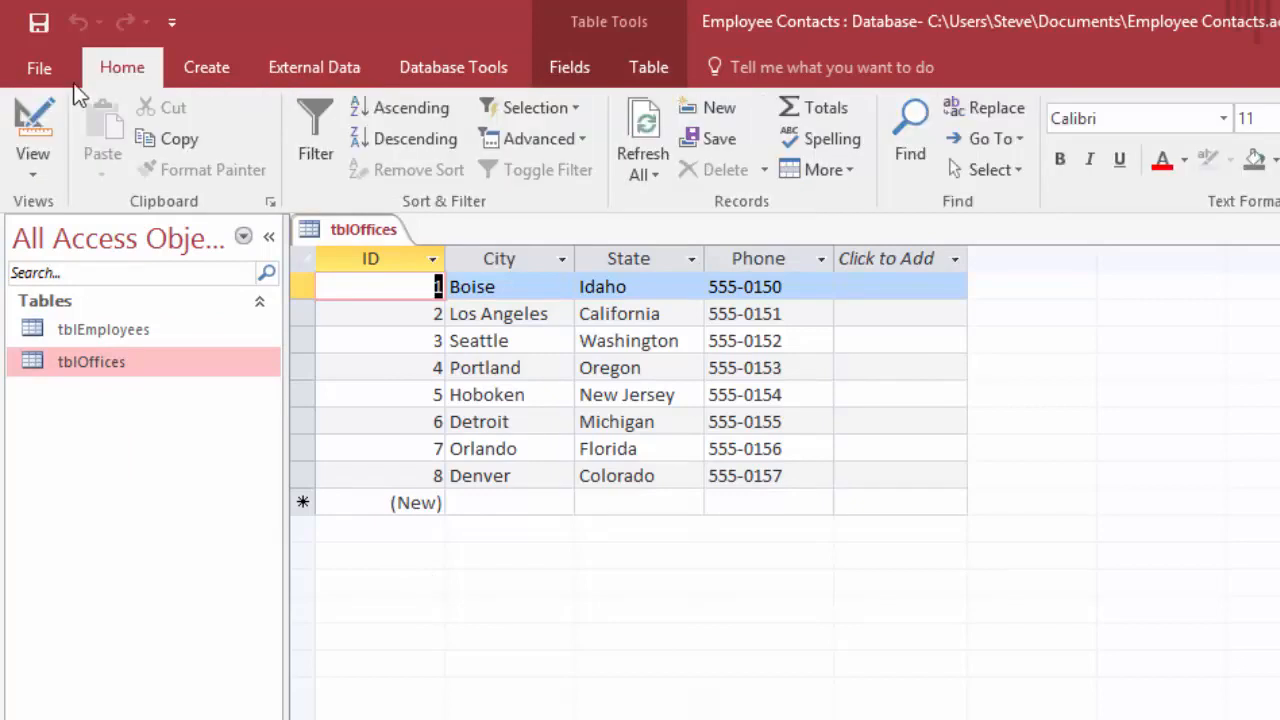
{"action": "left_click", "coordinate": [32, 122]}
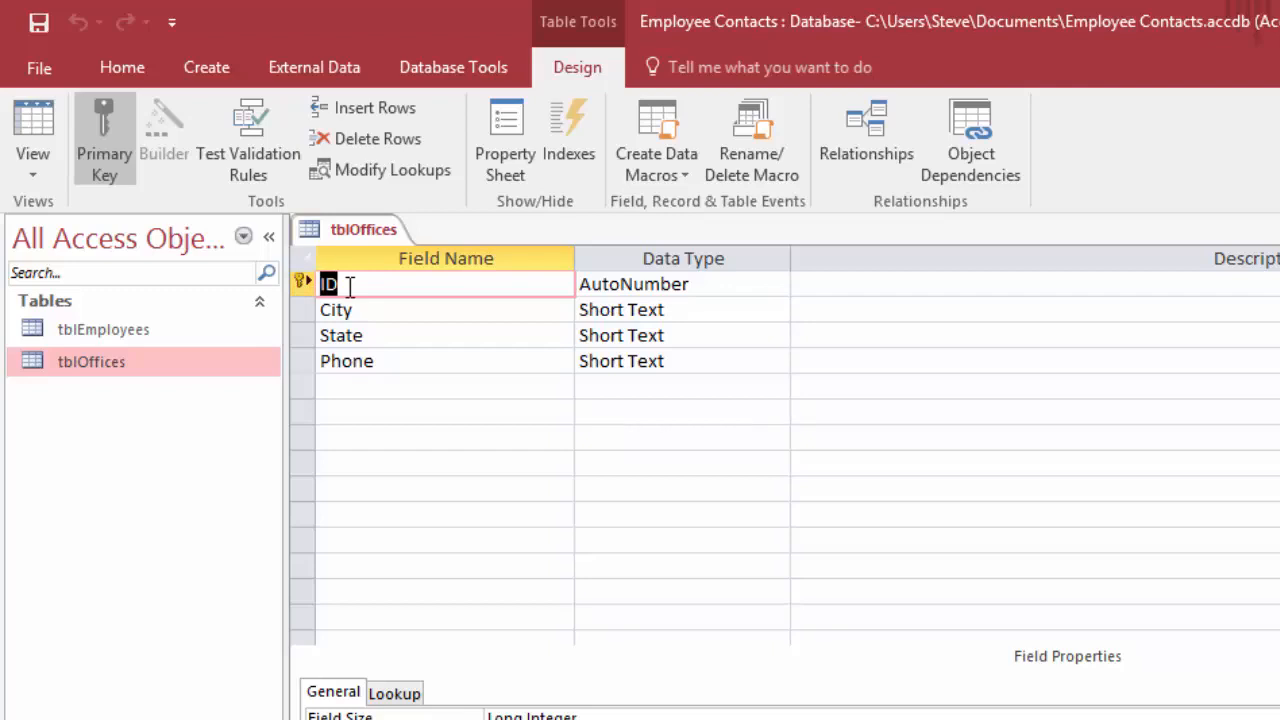
Rename the ID primary key field as OfficeID and save the table while switching back to Datasheet view
{"action": "type", "text": "Office"}
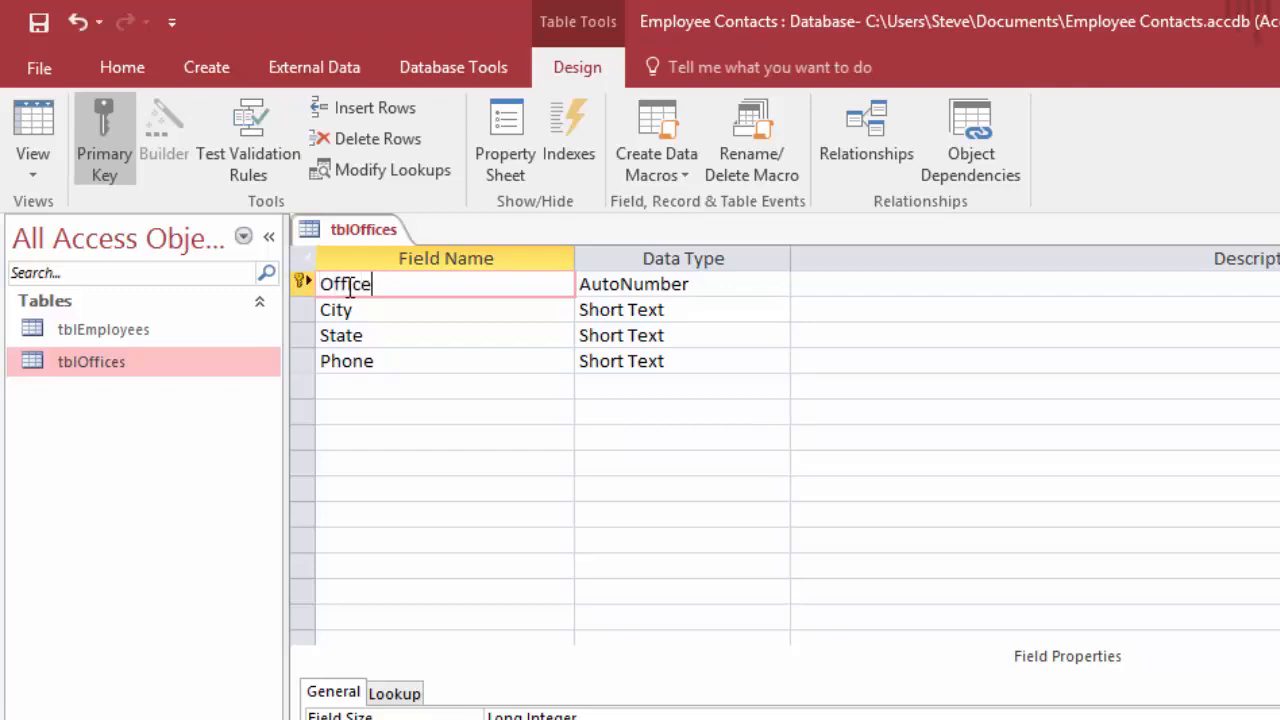
{"action": "type", "text": "ID"}
{"action": "key", "text": "Tab"}
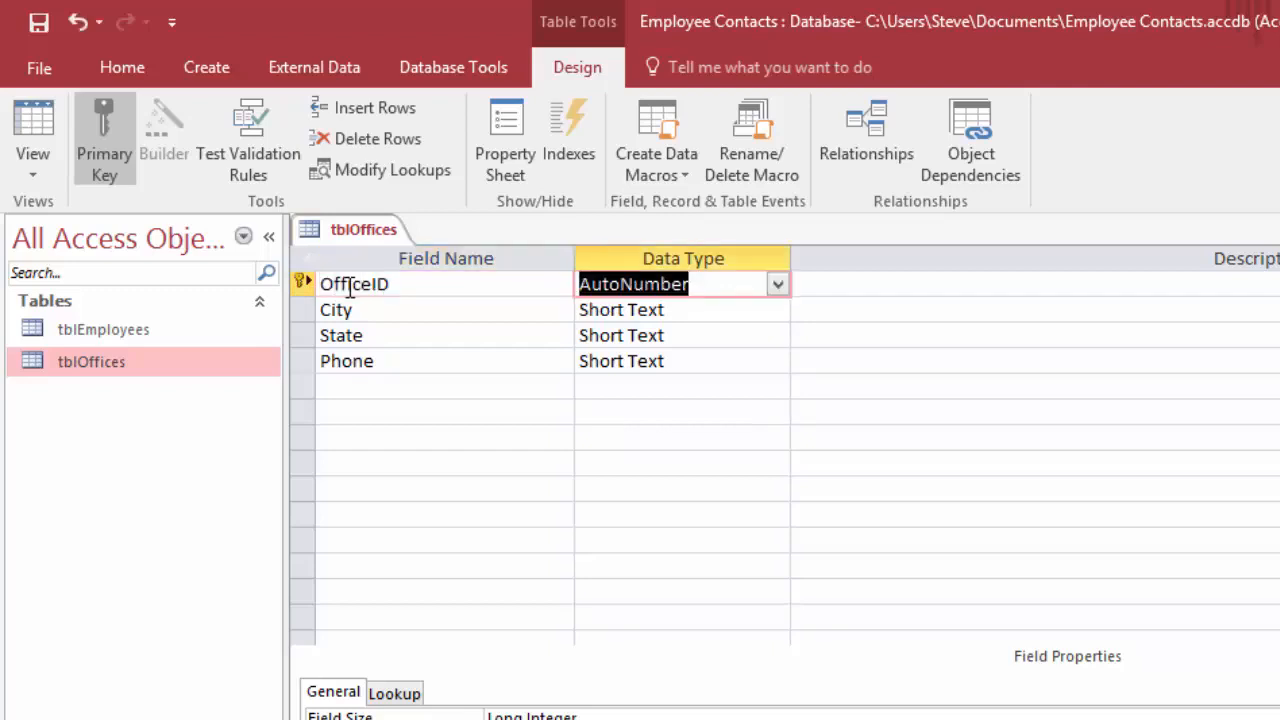
{"action": "left_click", "coordinate": [28, 123]}
{"action": "left_click", "coordinate": [876, 612]}
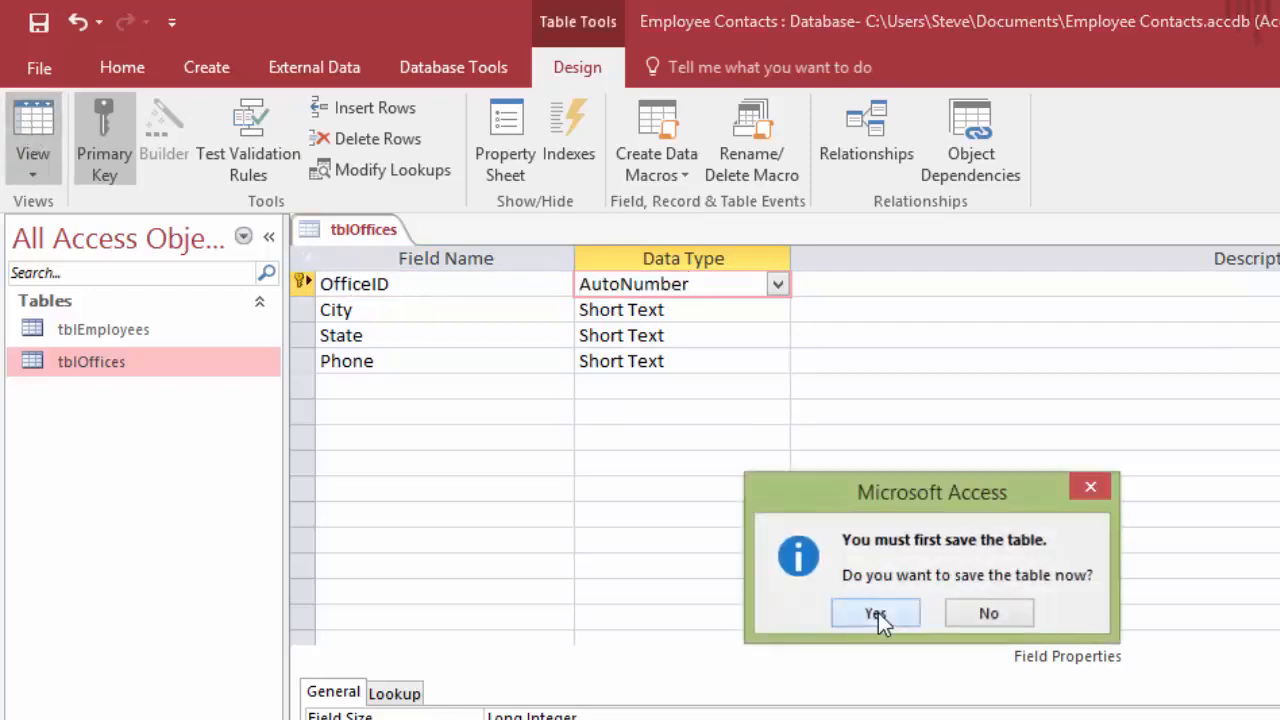